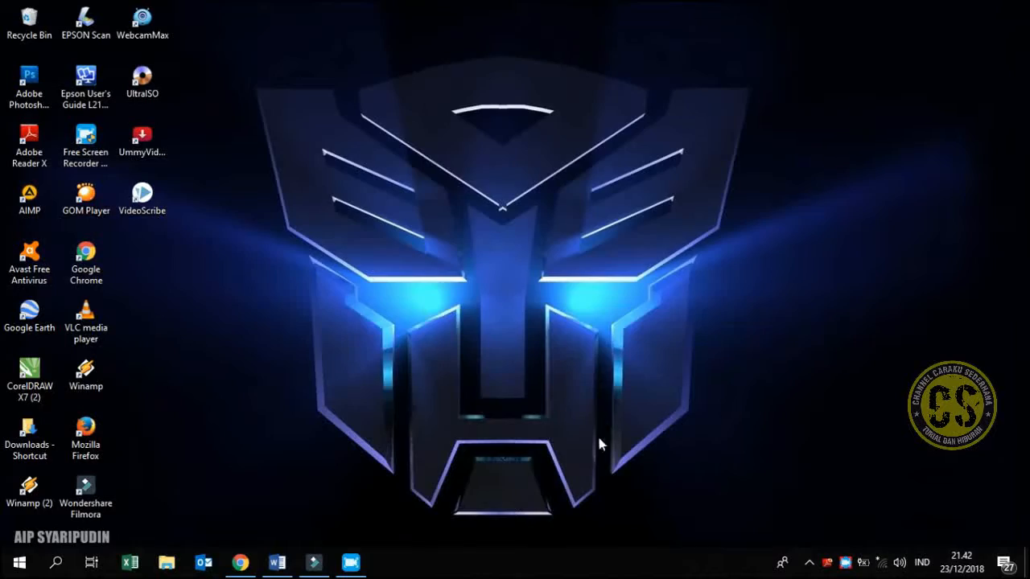
Switch to Filmora, place the "saung bebegig sukamantri" clip at the start of the video track and mute it
left_click(320, 567)
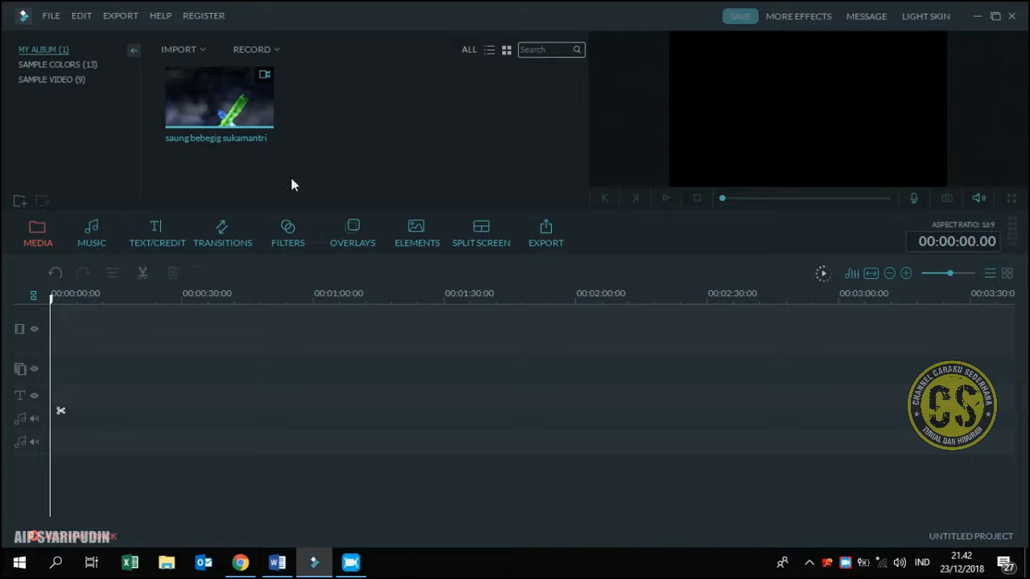
left_click_drag(252, 128, 215, 341)
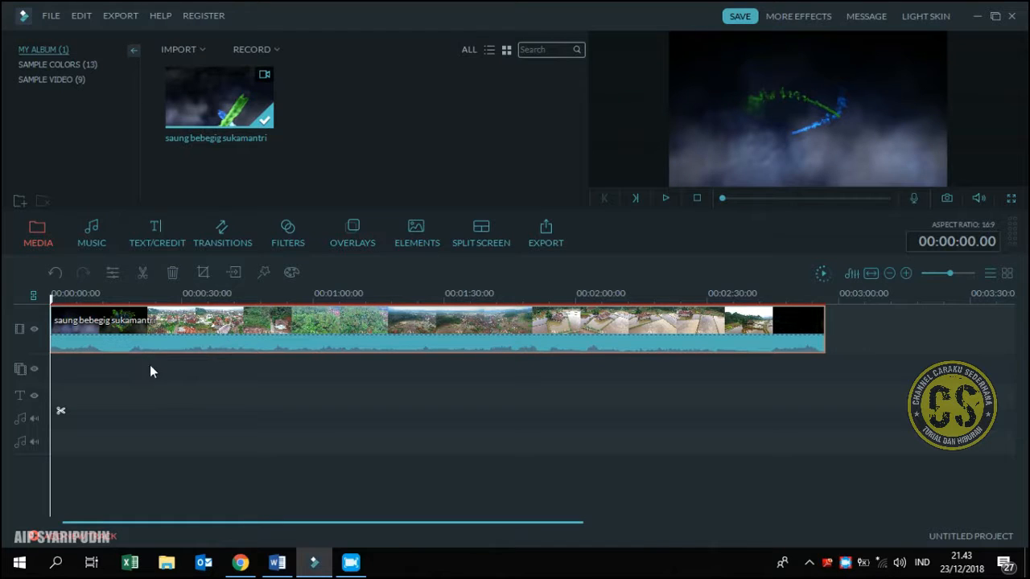
right_click(178, 346)
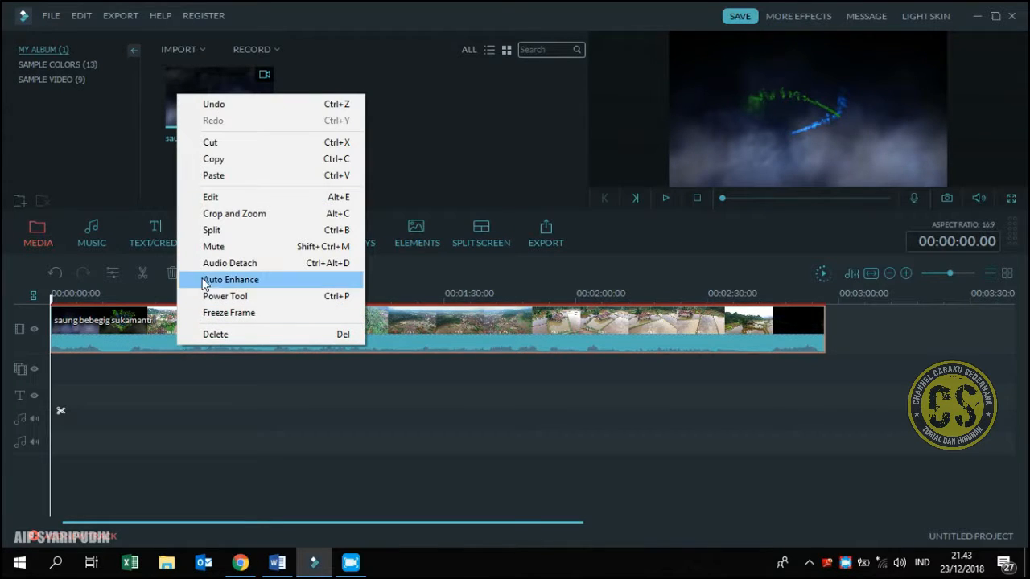
left_click(211, 251)
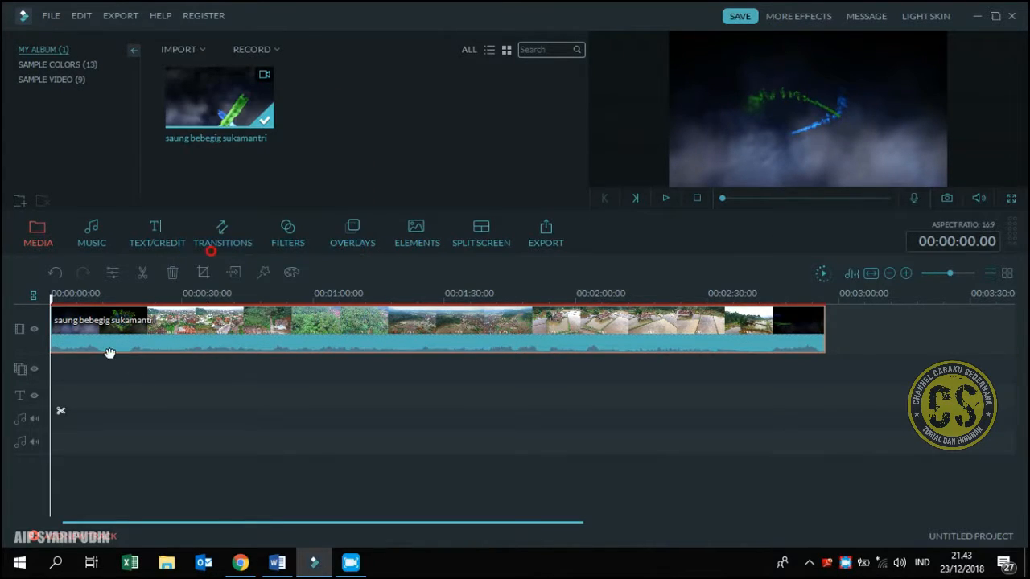
Split the clip at 00:00:32.20 and delete the part before the cut
left_click_drag(53, 298, 197, 355)
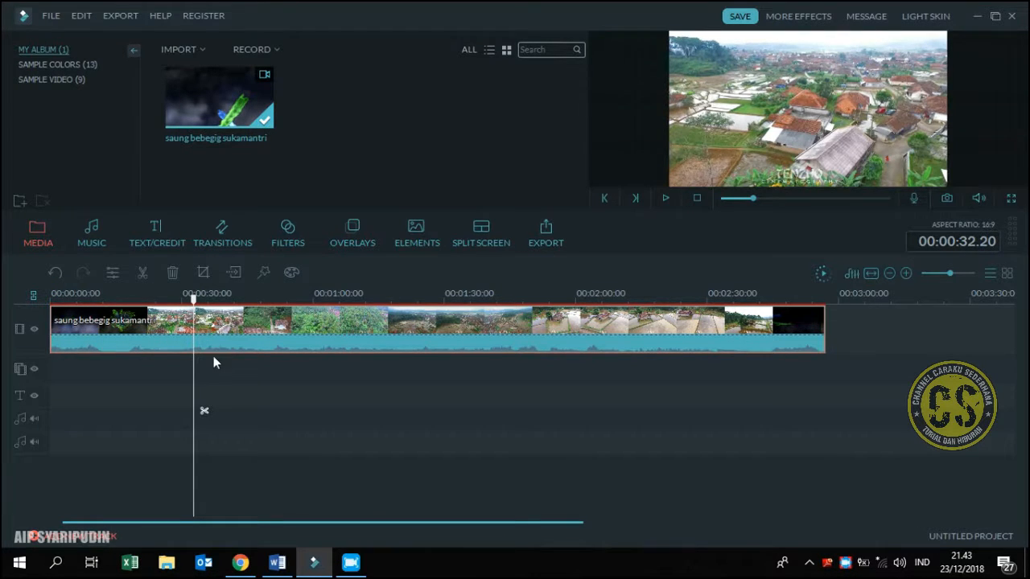
left_click(204, 411)
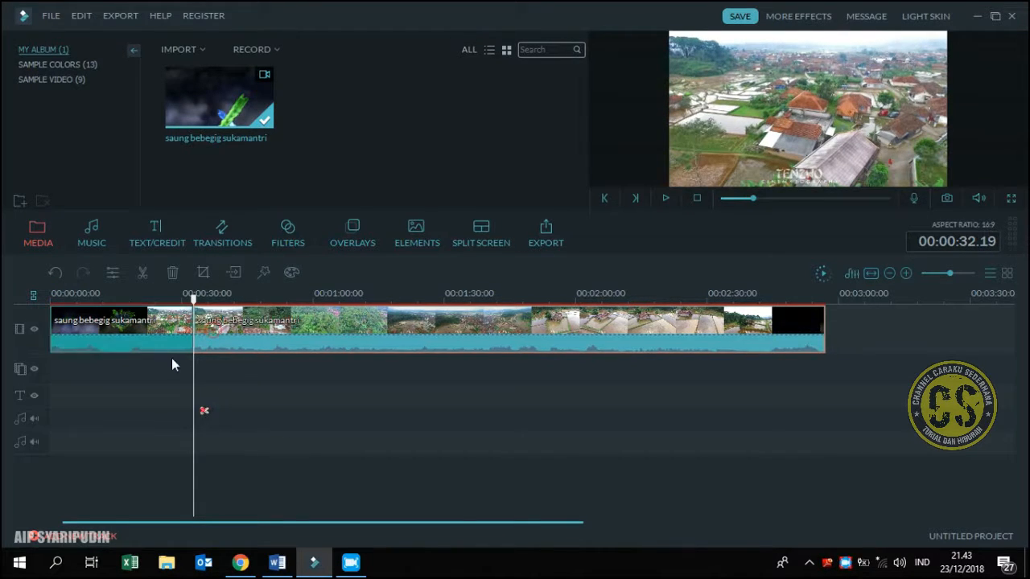
left_click(165, 344)
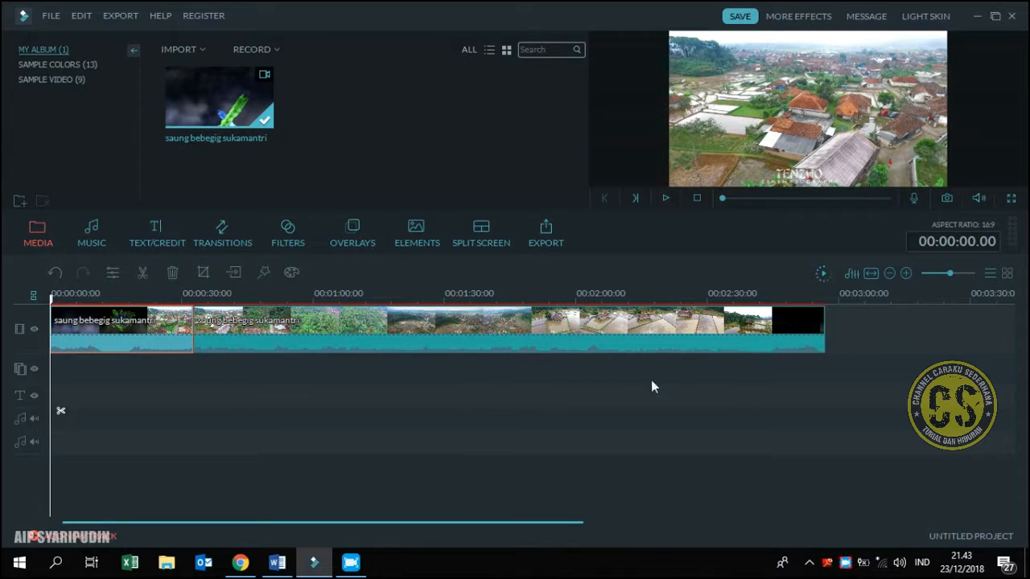
key("Delete")
Split the remaining clip at 00:02:05.03, delete the end part and return the playhead to the start
left_click(598, 301)
left_click(634, 345)
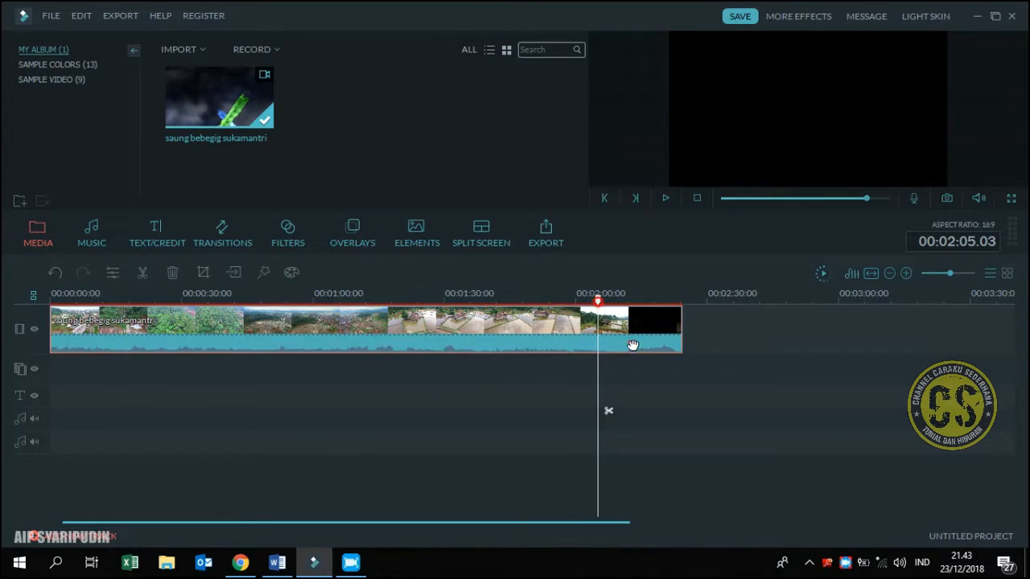
right_click(641, 330)
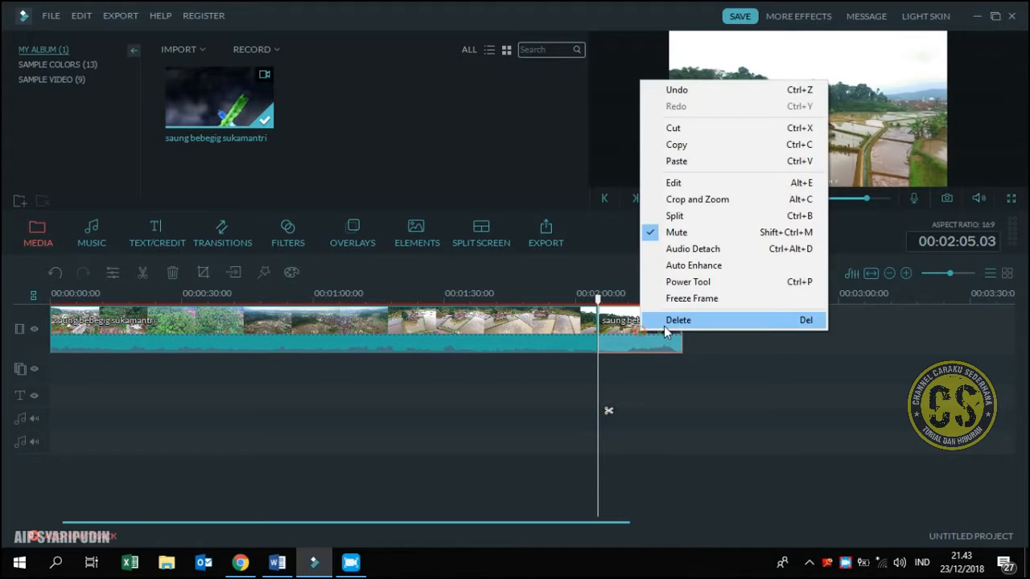
left_click(678, 320)
left_click_drag(637, 300, 513, 341)
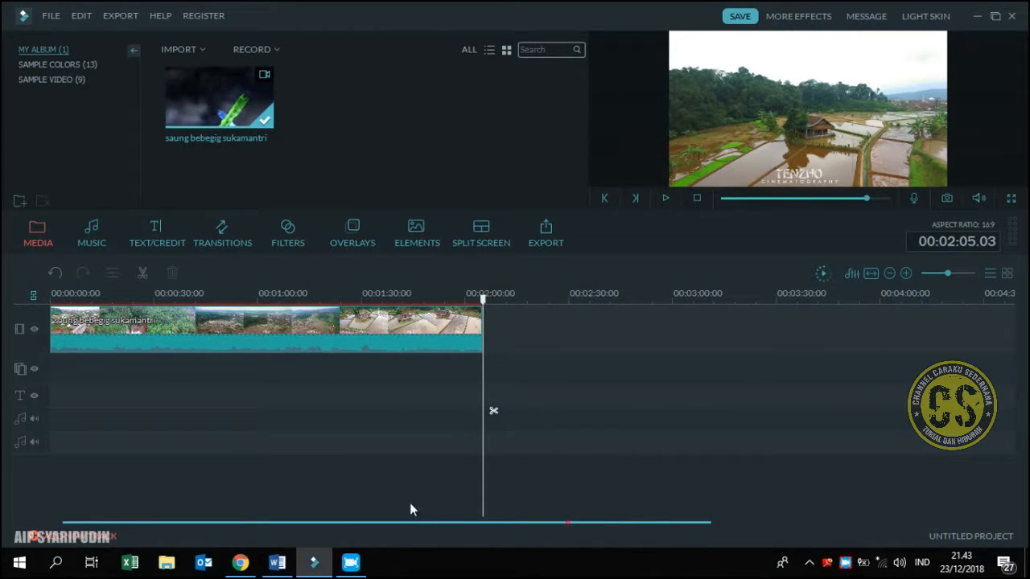
left_click(695, 200)
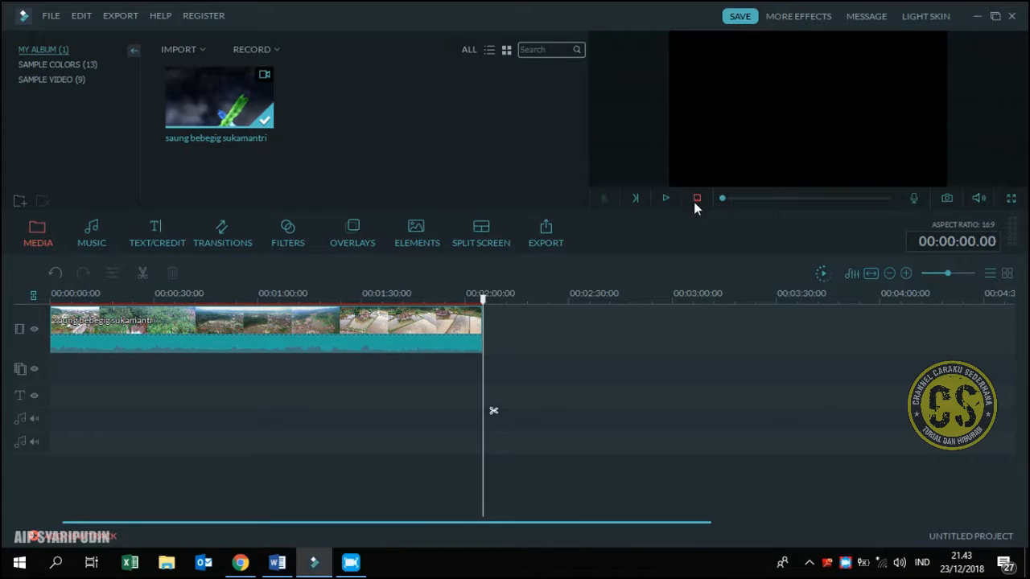
Add the Cinema 21:9 overlay at the timeline start and split the video clip at the overlay's end, 00:00:05.00
left_click(354, 243)
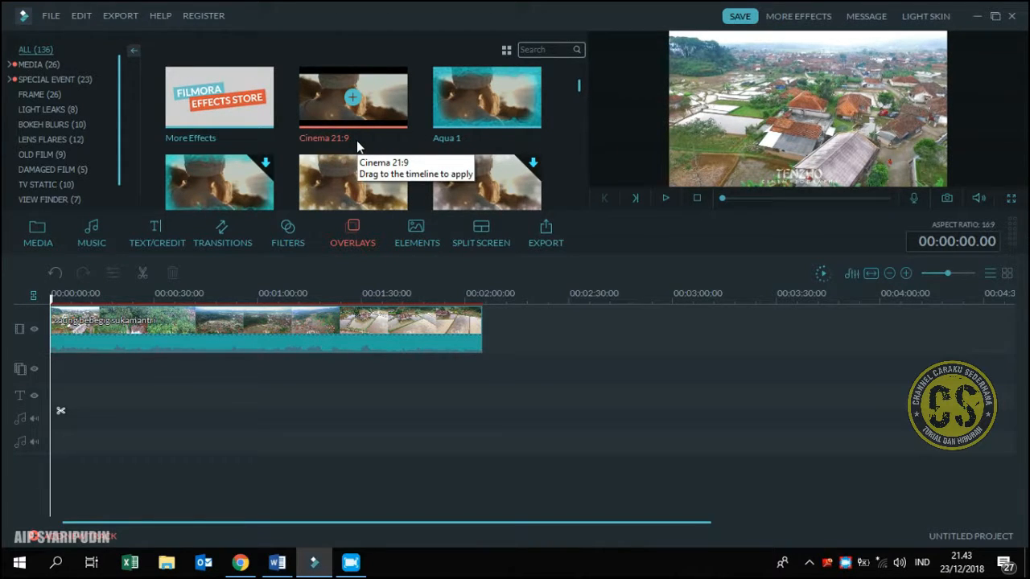
left_click_drag(375, 131, 56, 408)
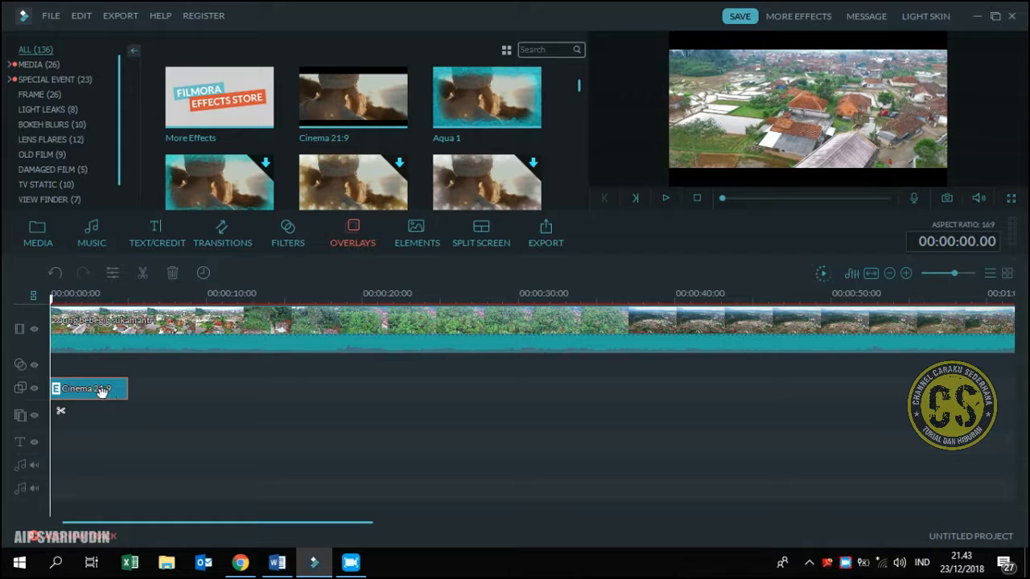
left_click_drag(51, 296, 134, 373)
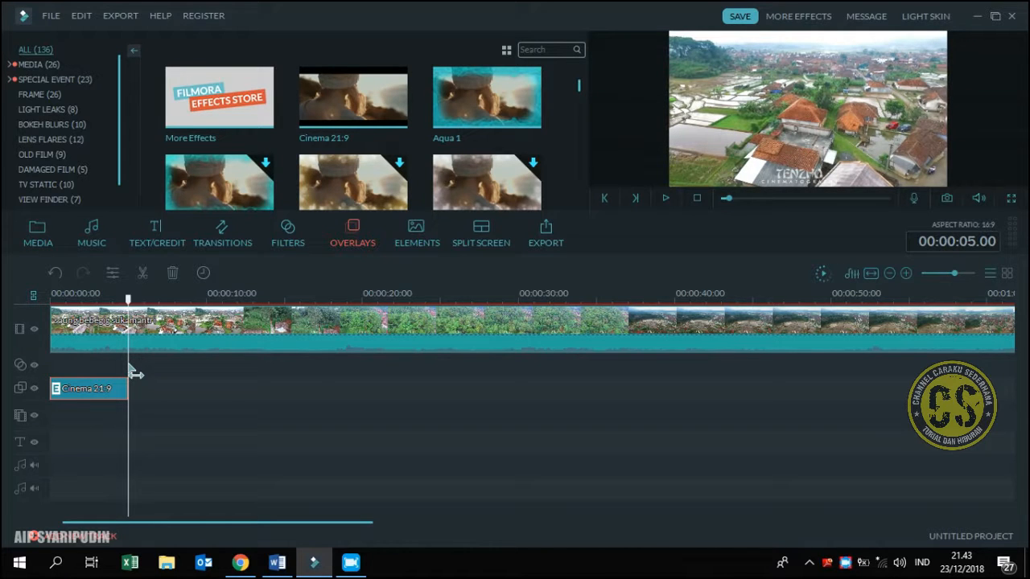
left_click(172, 346)
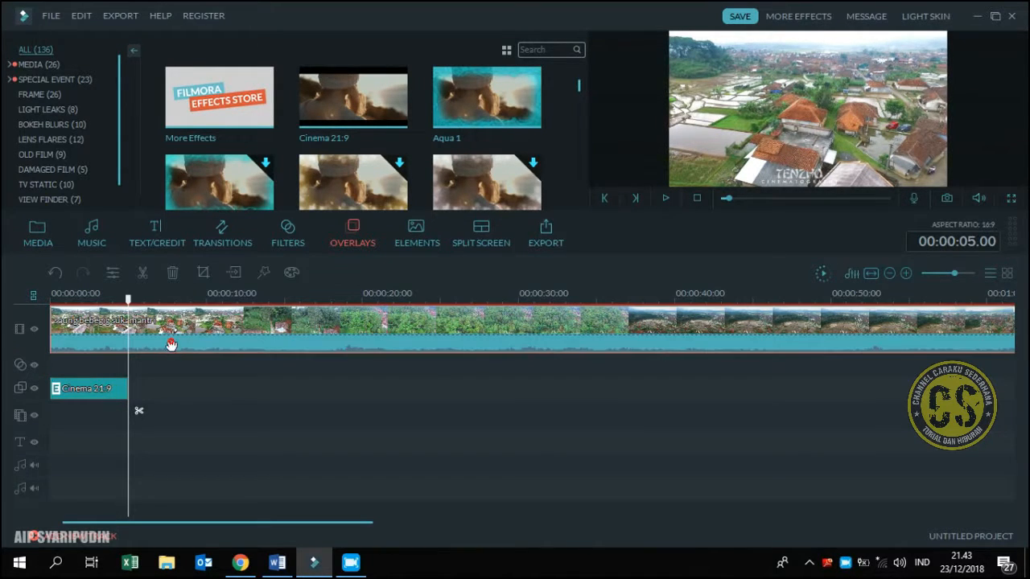
left_click(140, 412)
Set up Pan & Zoom with a manual constraint for the opening five-second segment and select its end frame
left_click(109, 351)
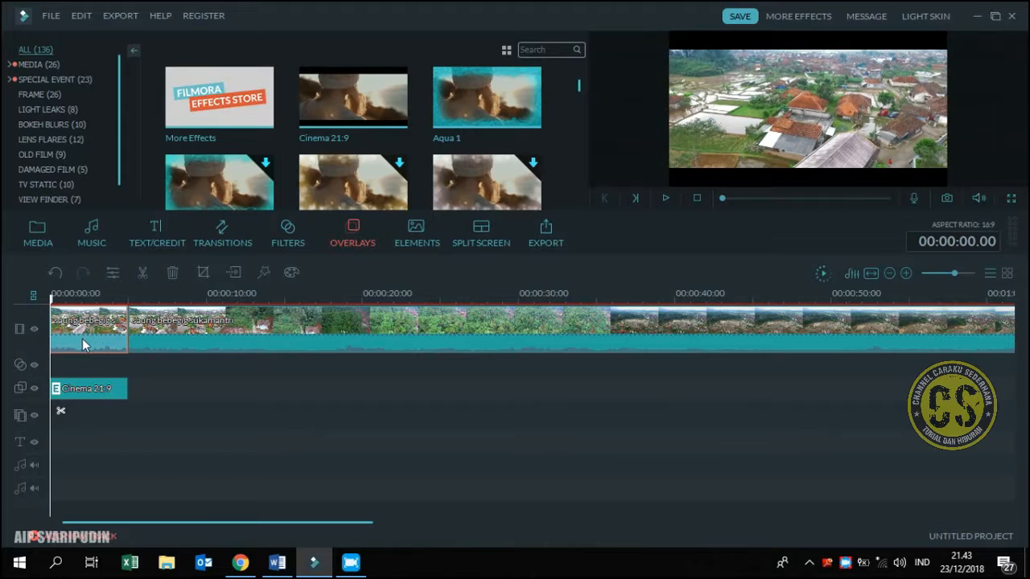
right_click(82, 339)
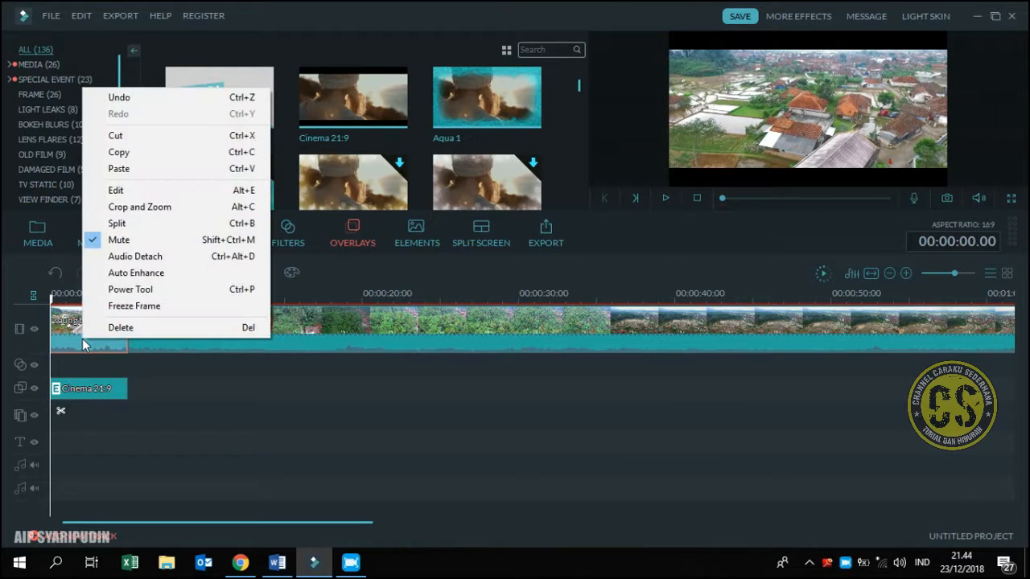
left_click(137, 210)
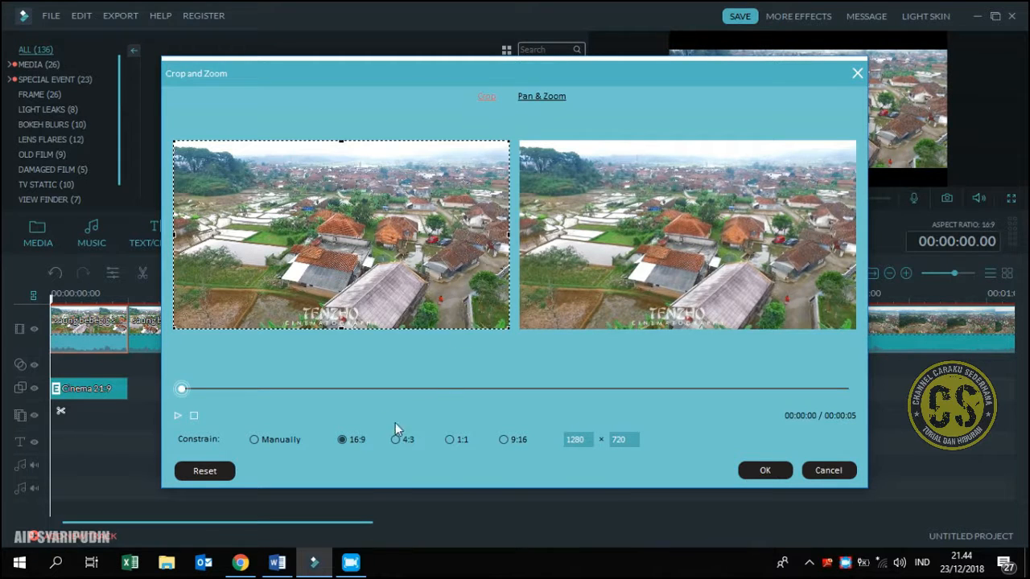
left_click(255, 440)
left_click(539, 100)
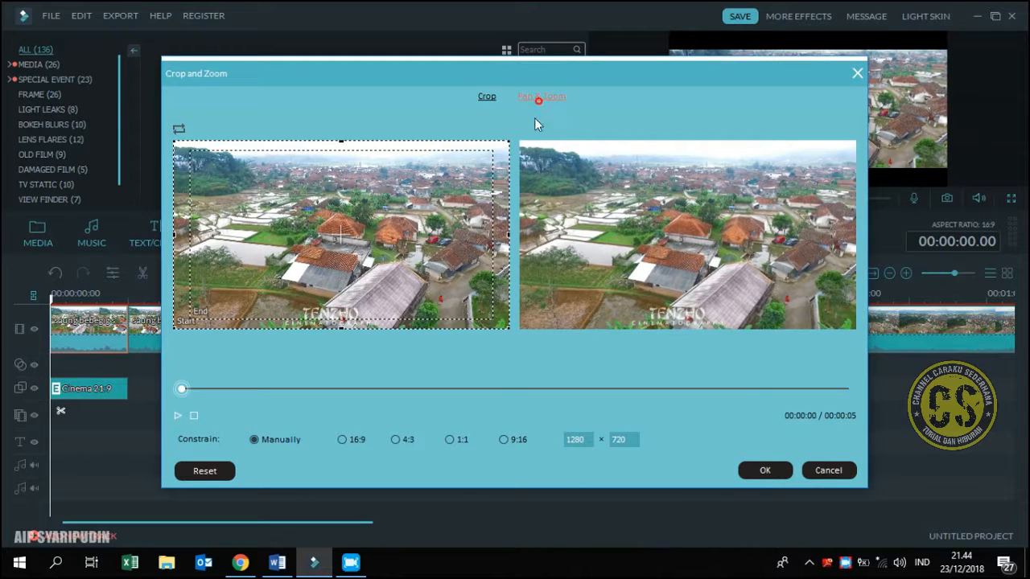
left_click(394, 295)
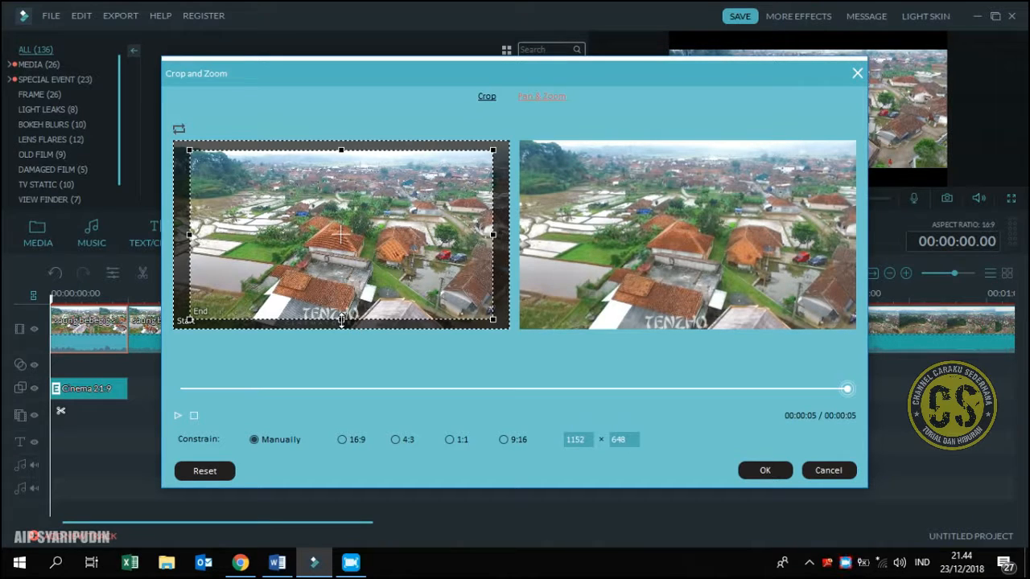
Reshape the end frame into a full-width 1280 × 64 strip across the middle of the picture and apply the pan and zoom
left_click_drag(341, 320, 362, 244)
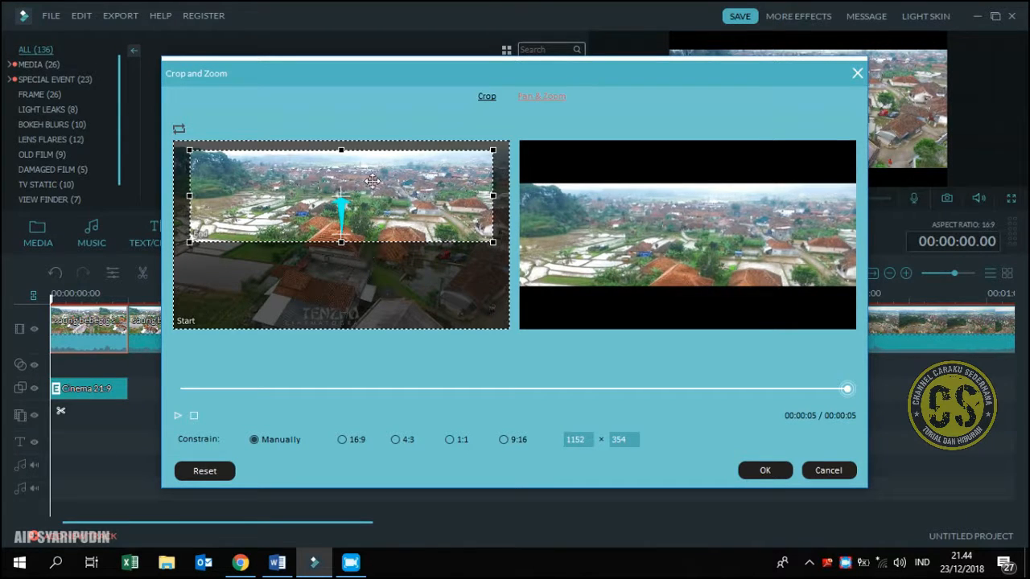
left_click_drag(343, 148, 343, 226)
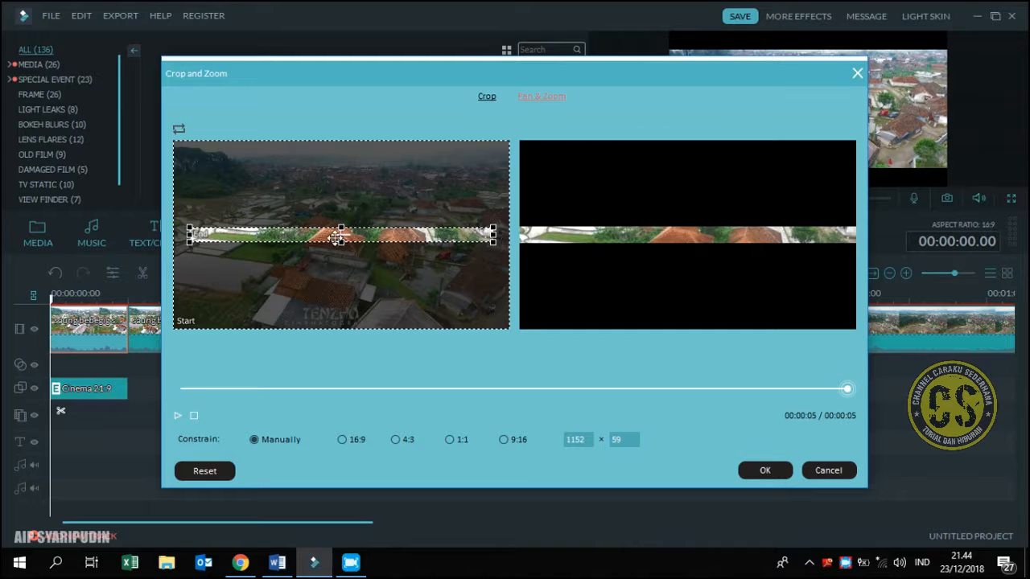
left_click_drag(345, 225, 347, 224)
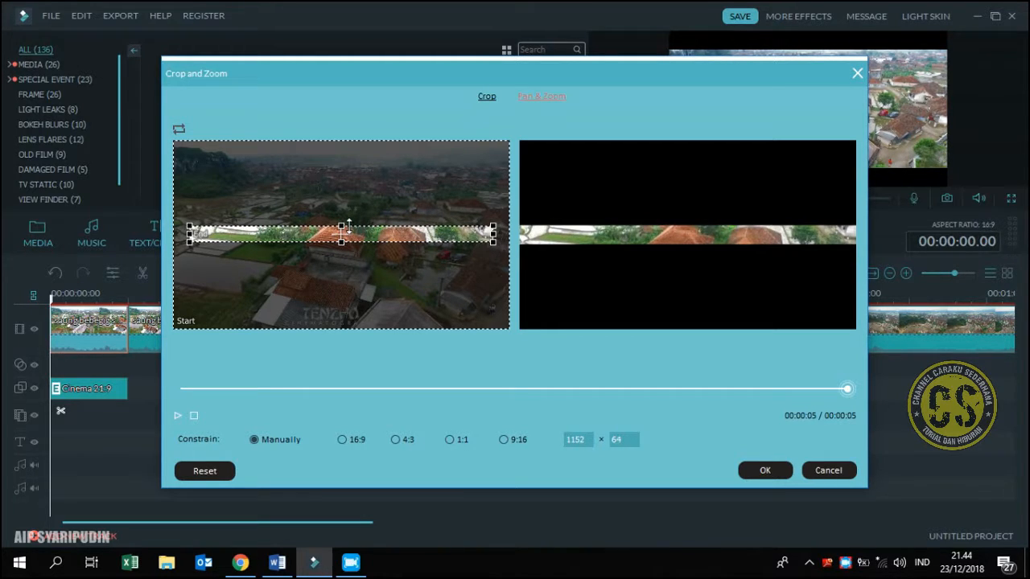
left_click_drag(492, 235, 509, 235)
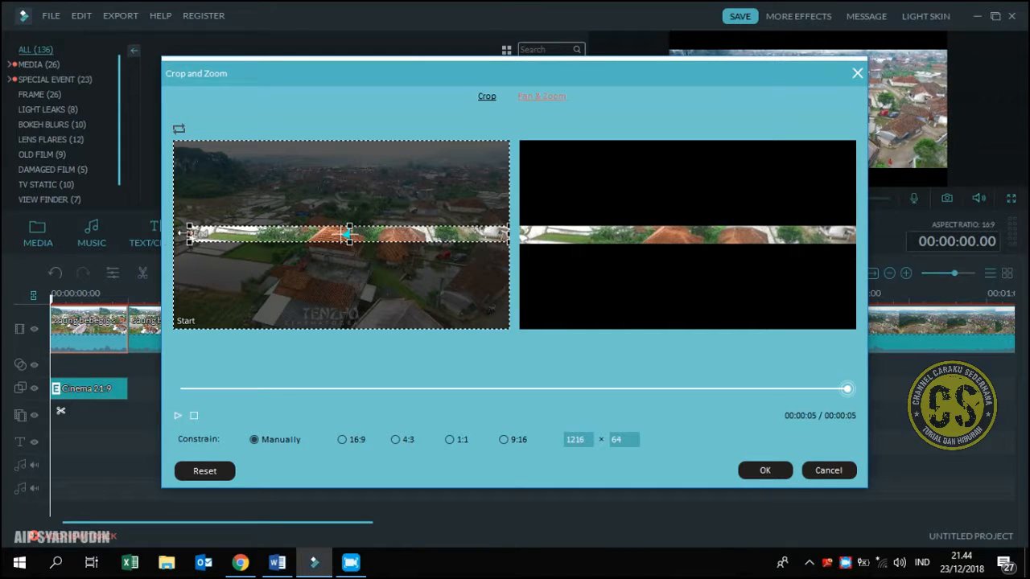
left_click_drag(189, 235, 159, 243)
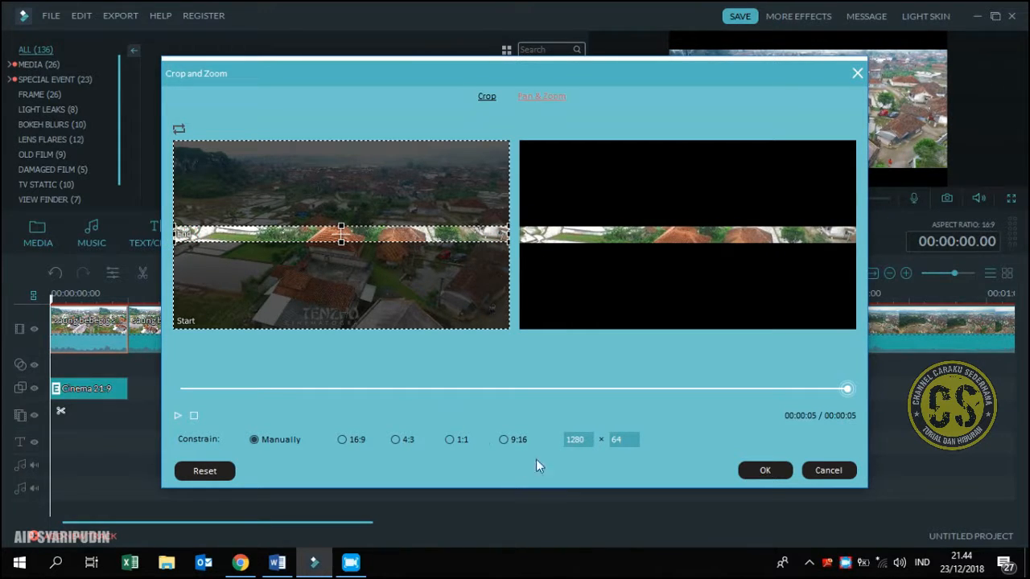
left_click(771, 472)
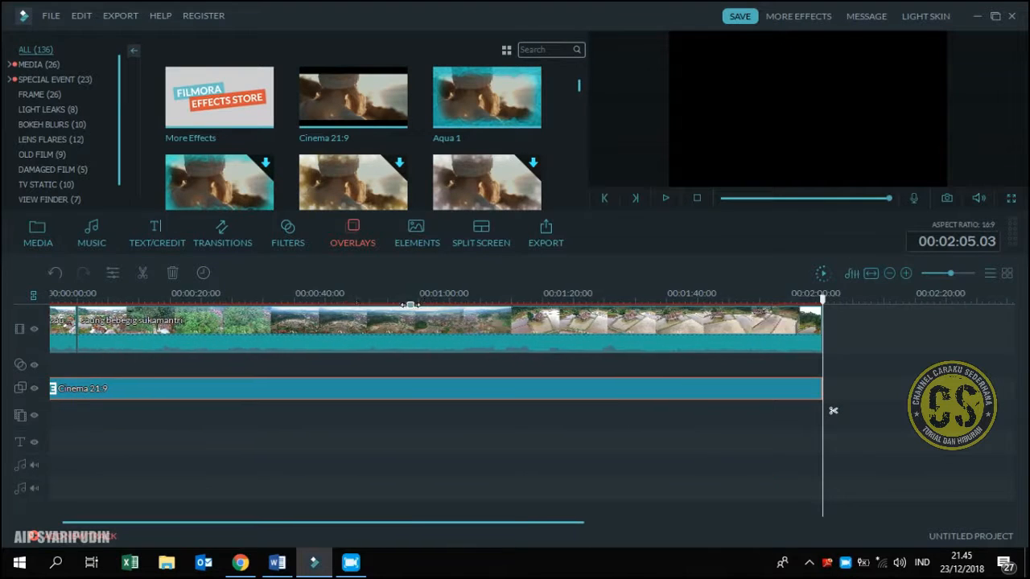
Open the Advanced Color Tuning presets for the opening segment and play its preview to about 3 seconds, where the picture is wider
left_click_drag(559, 523, 270, 514)
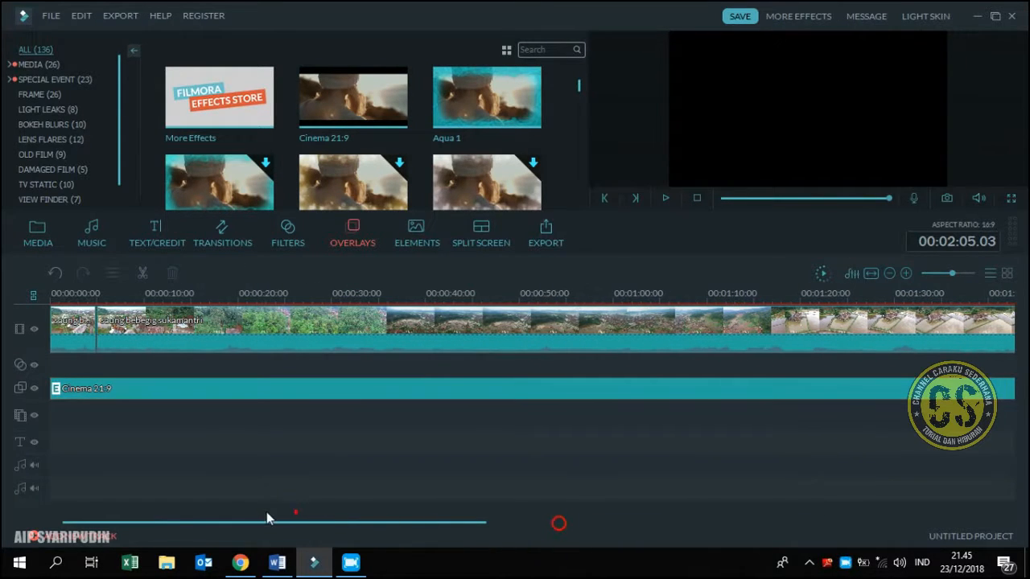
left_click(81, 349)
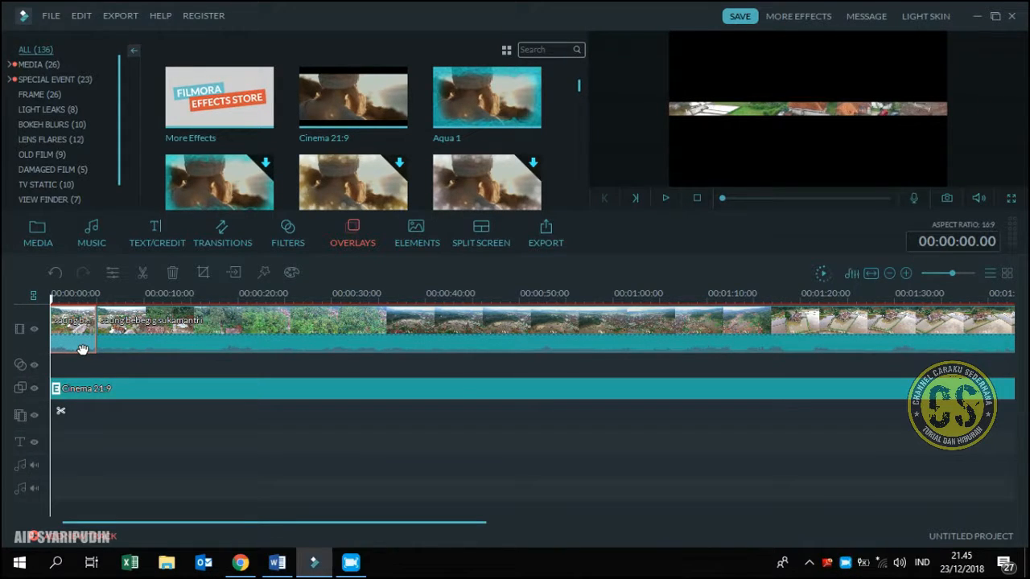
double_click(80, 348)
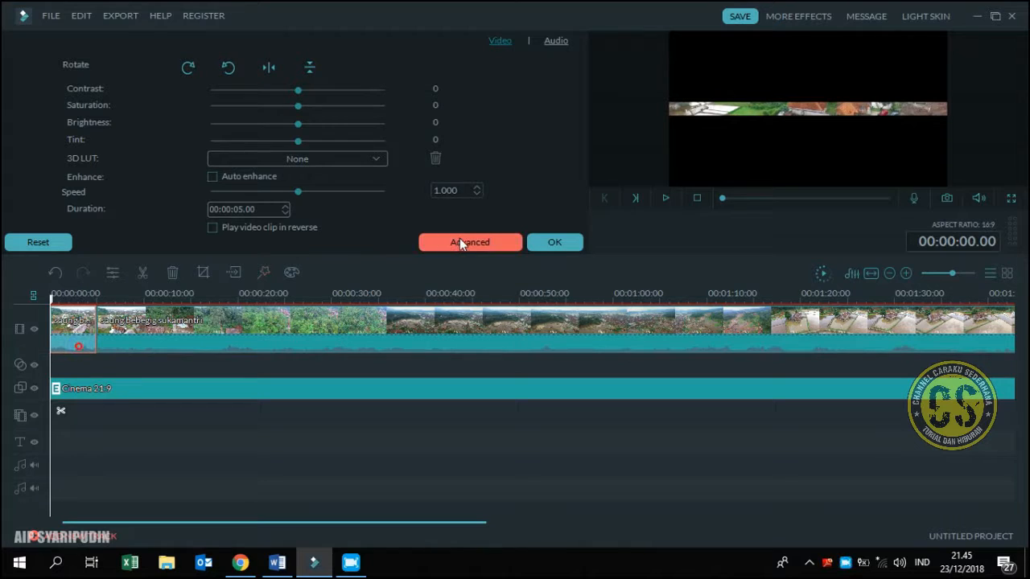
left_click(465, 242)
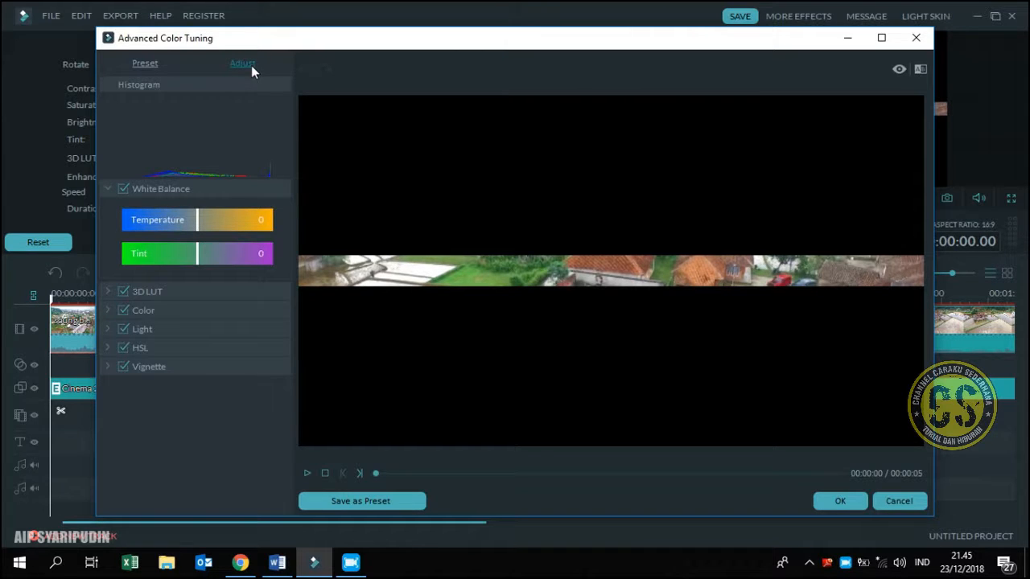
left_click(145, 63)
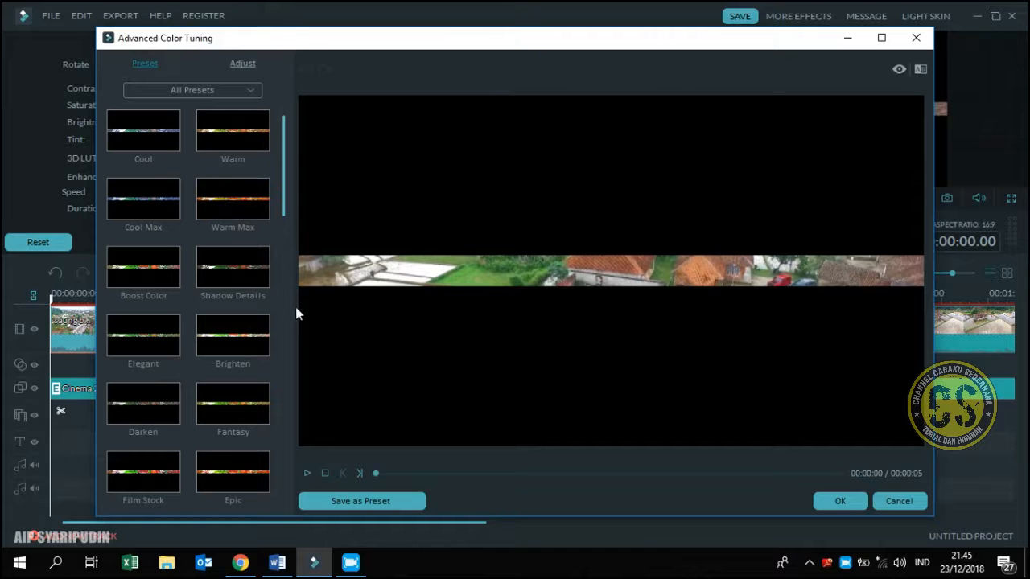
left_click(307, 474)
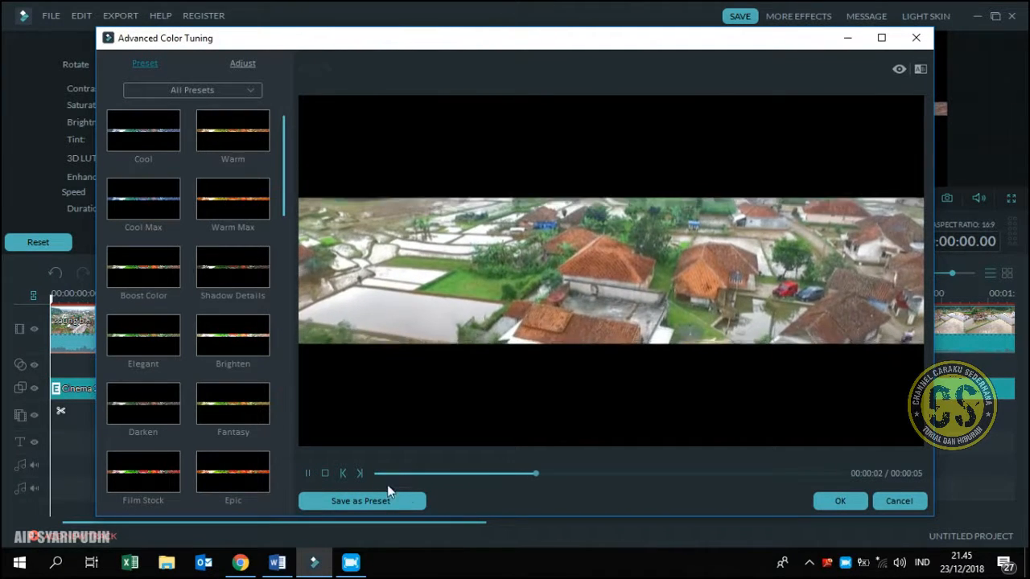
left_click(306, 473)
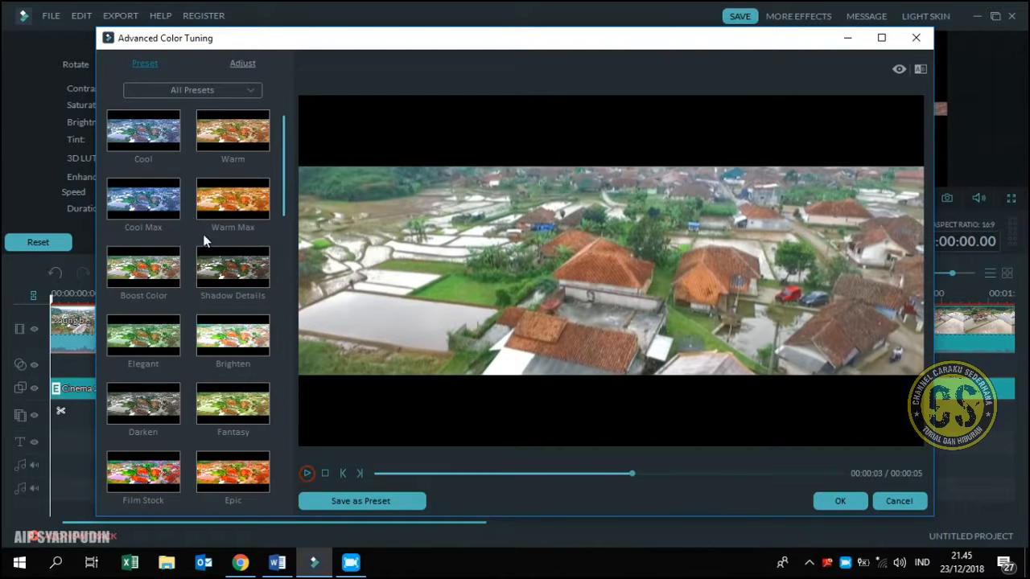
Apply the Cool Max color preset to the opening segment and play the timeline from the start
double_click(157, 139)
double_click(167, 206)
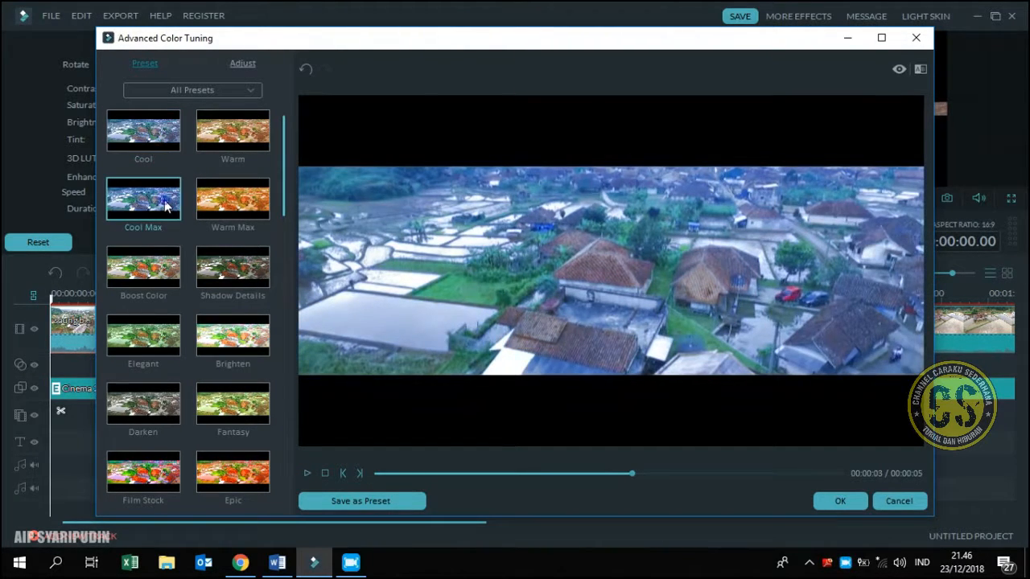
left_click(837, 501)
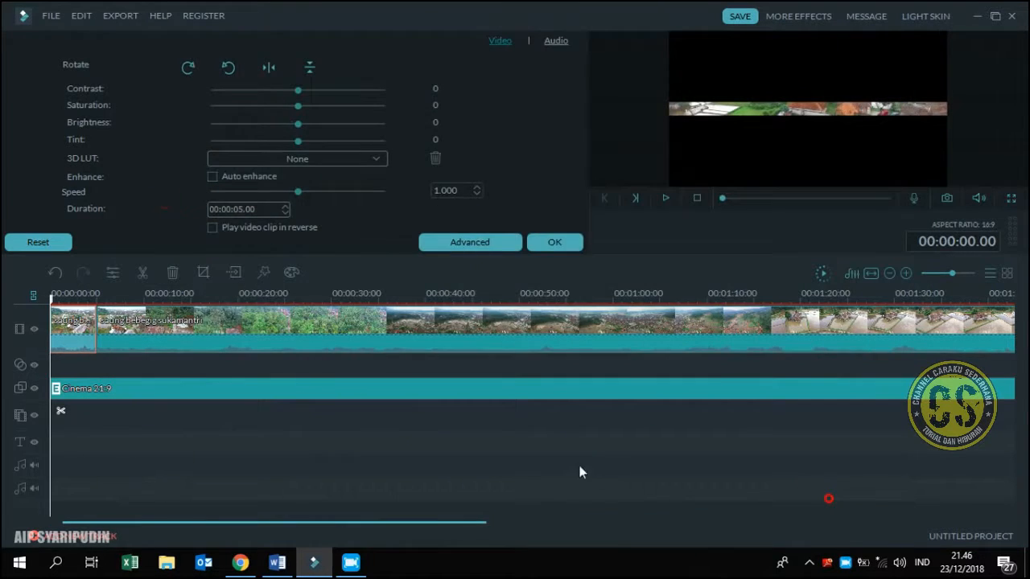
left_click(667, 201)
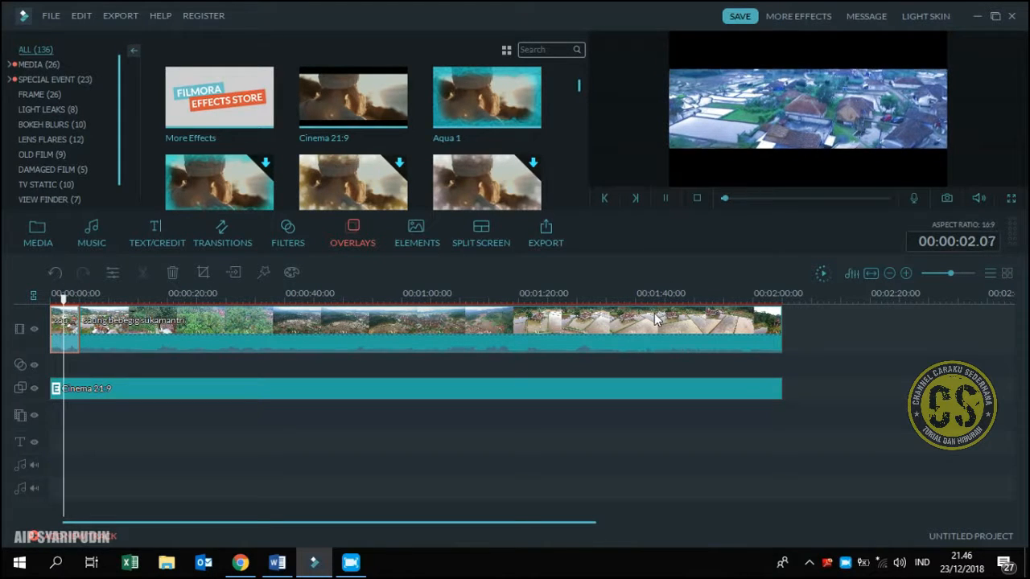
Split the opening segment at 00:00:02.23 and delete its leftover portion before the main clip
left_click_drag(355, 299, 697, 303)
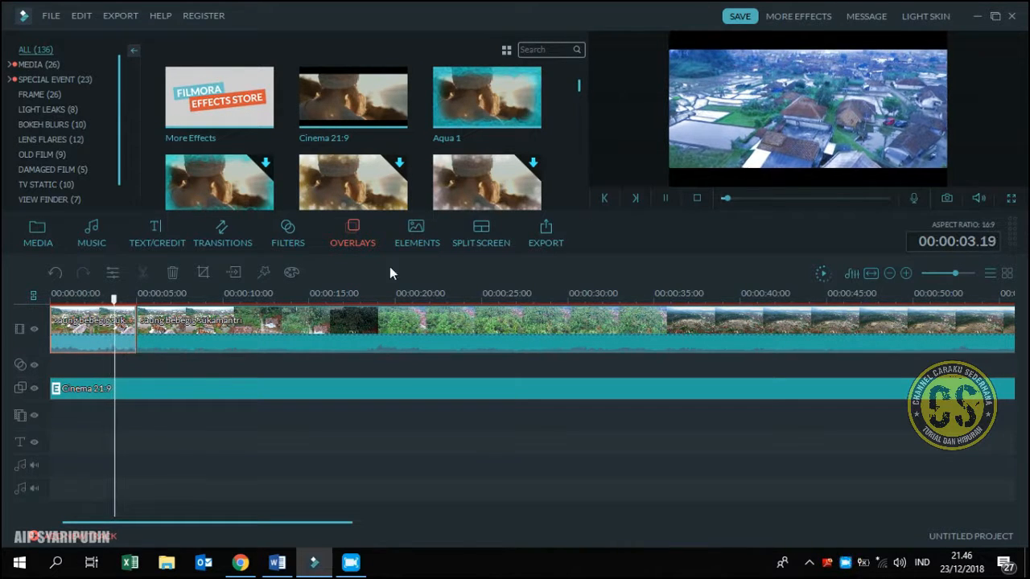
left_click(665, 200)
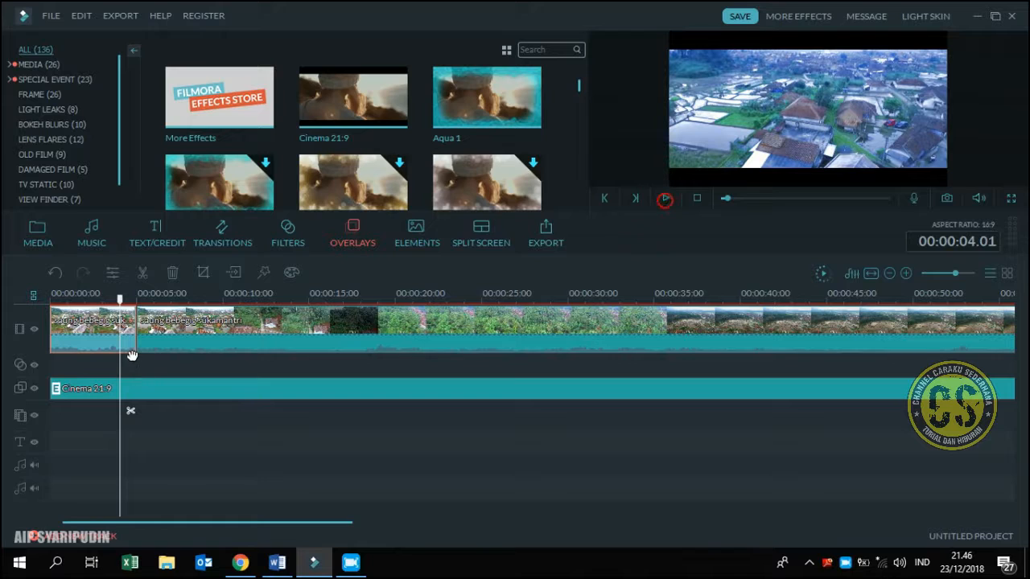
double_click(127, 348)
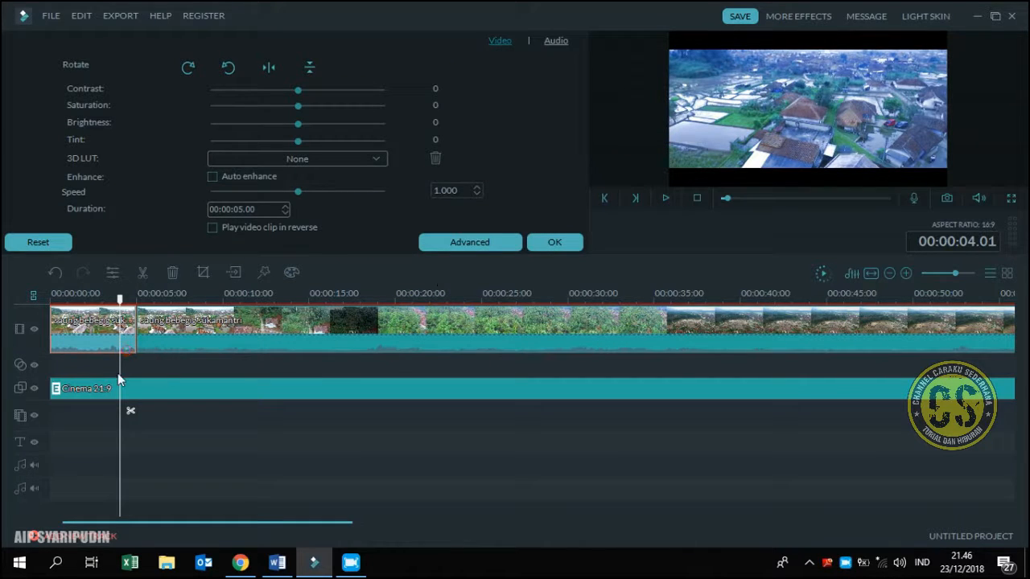
mouse_move(118, 302)
left_mouse_down()
mouse_move(103, 307)
mouse_move(103, 323)
left_mouse_up()
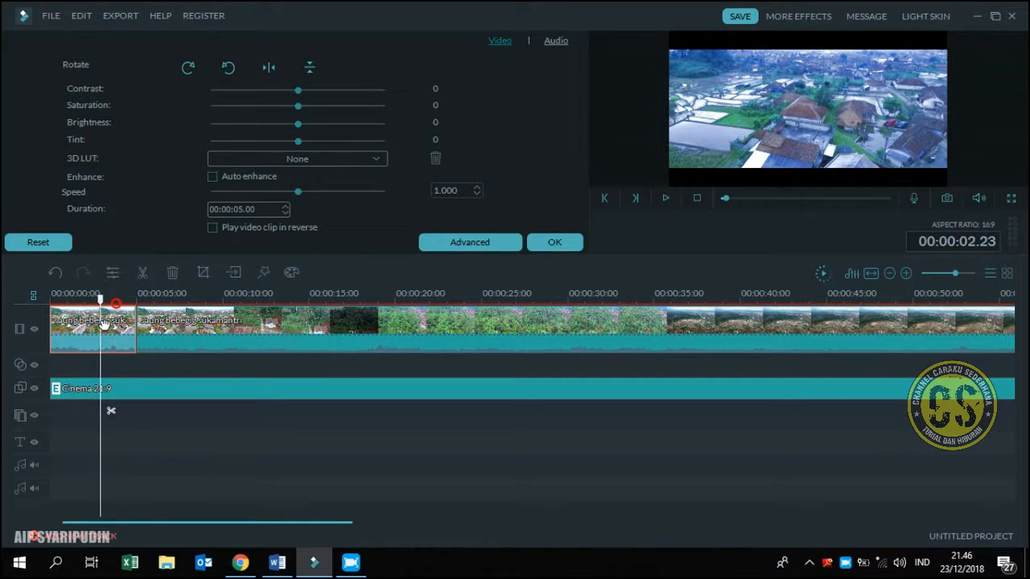
left_click(112, 410)
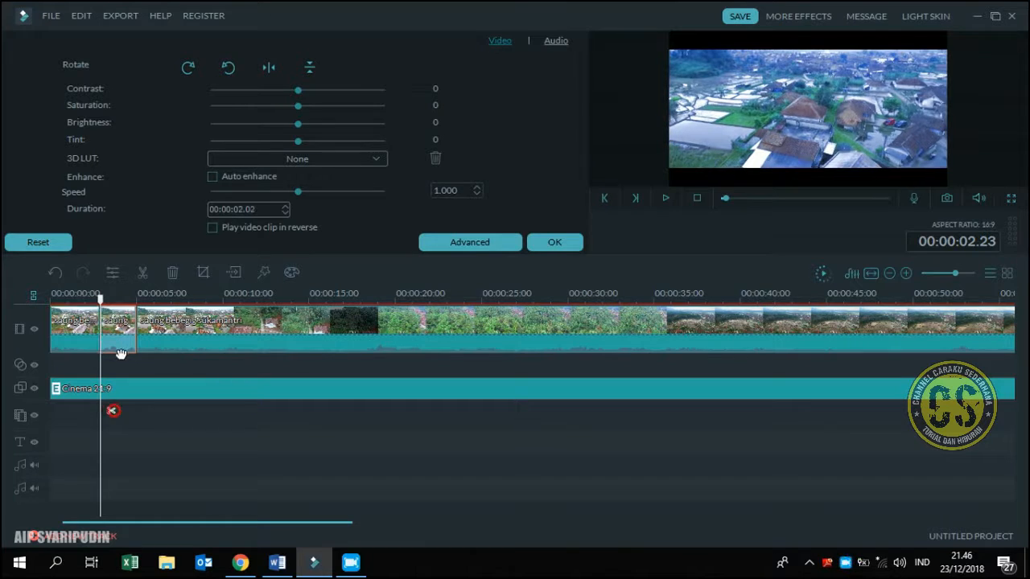
right_click(118, 351)
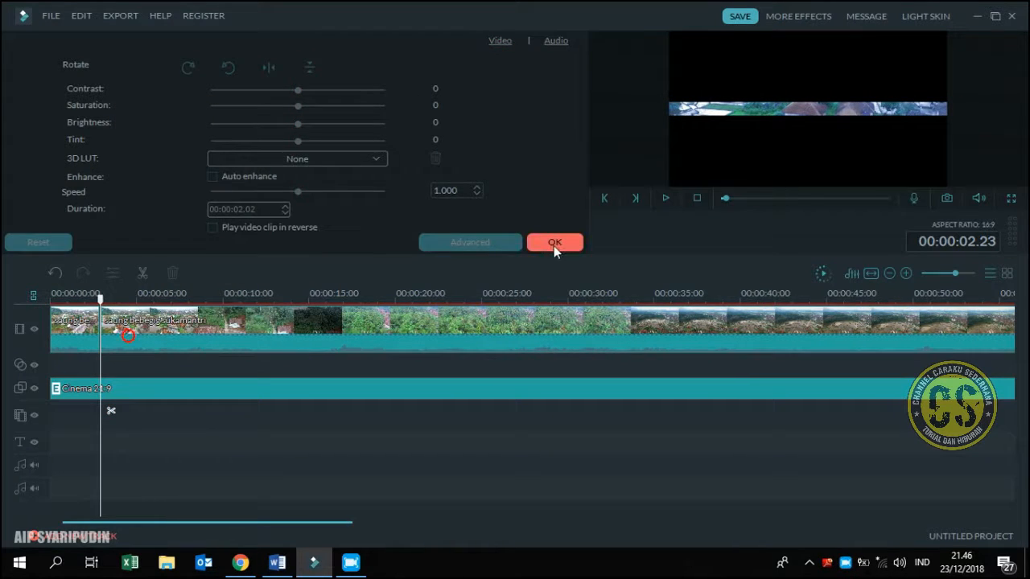
left_click(554, 244)
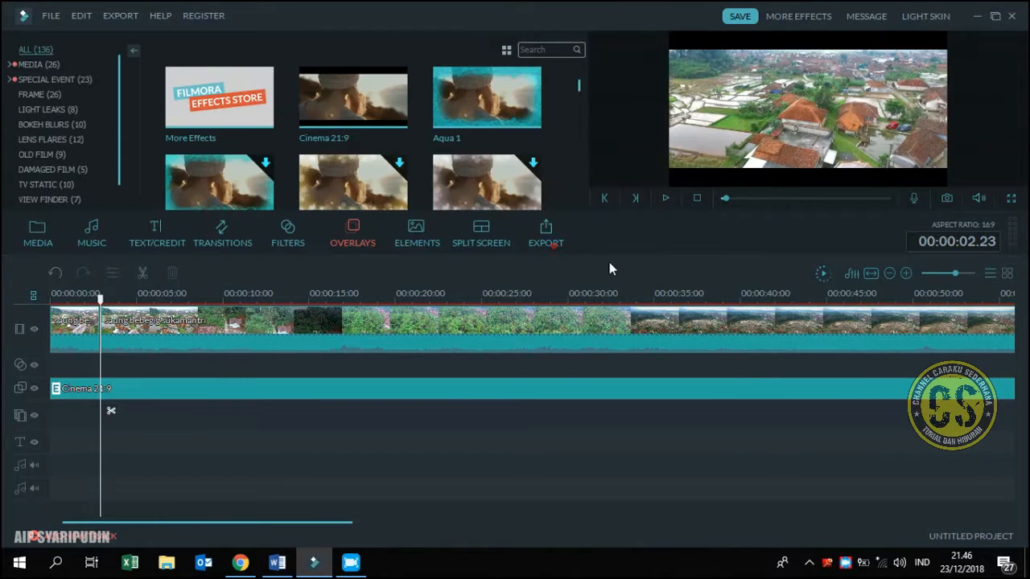
Play the timeline from the start to review the shortened opening and its cut to the main clip
left_click(696, 199)
left_click(665, 199)
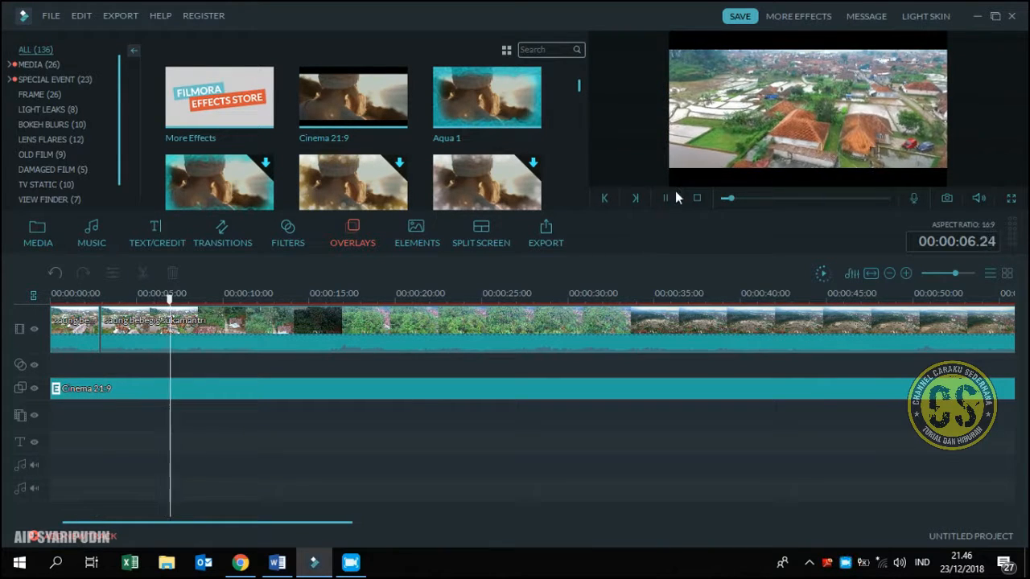
left_click_drag(775, 302, 486, 346)
Add the song Defqwop - Awakening [NCS Release] from My Music to the first audio track, starting at the beginning
left_click(95, 236)
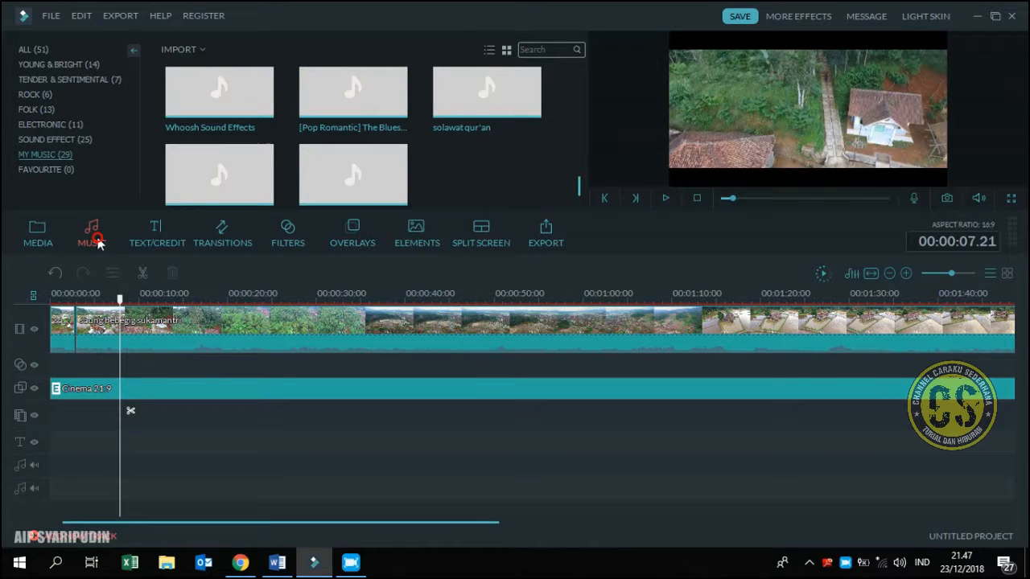
left_click_drag(580, 194, 578, 117)
left_click(229, 179)
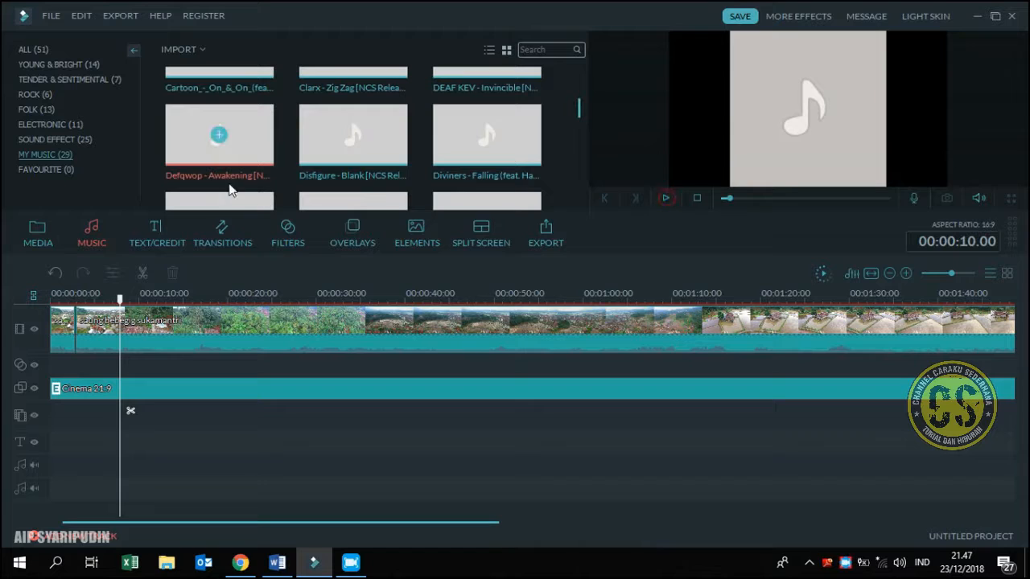
left_click_drag(210, 175, 196, 384)
left_click_drag(171, 441, 388, 482)
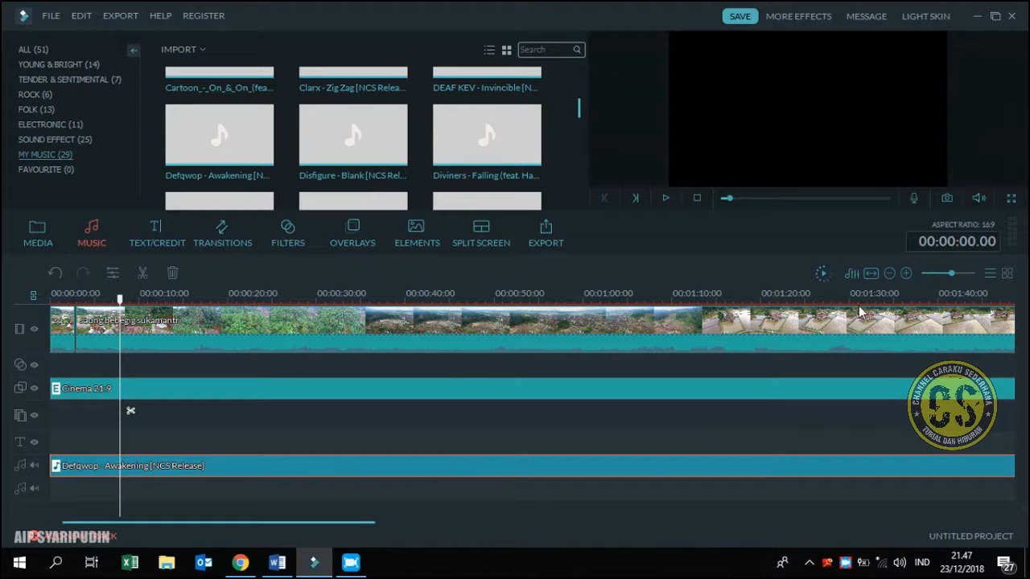
Split the video, Cinema 21:9 overlay and music at 00:01:14.11 and delete everything after that point
left_click_drag(858, 302, 343, 338)
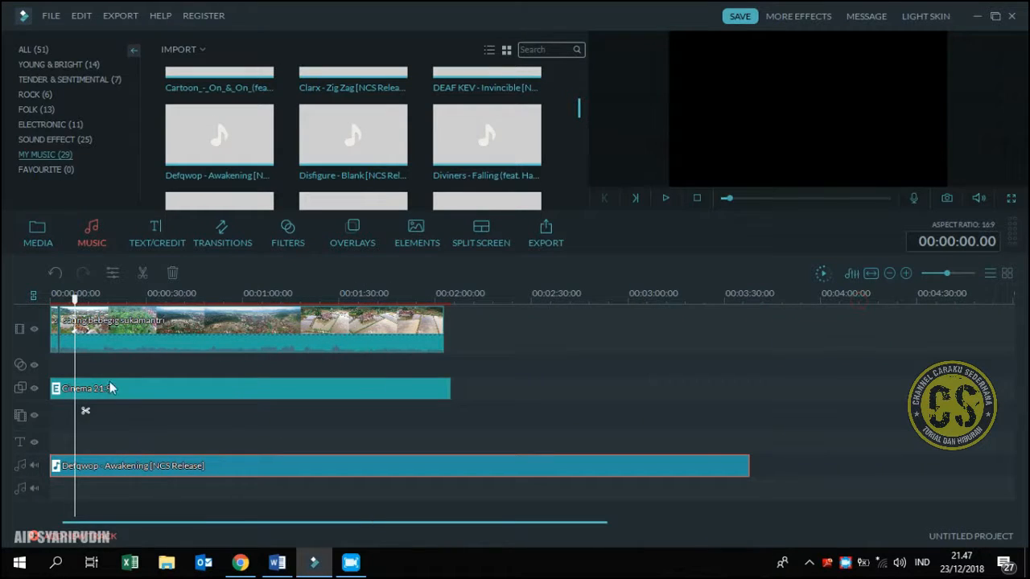
left_click(290, 299)
left_click(309, 344)
left_click(299, 411)
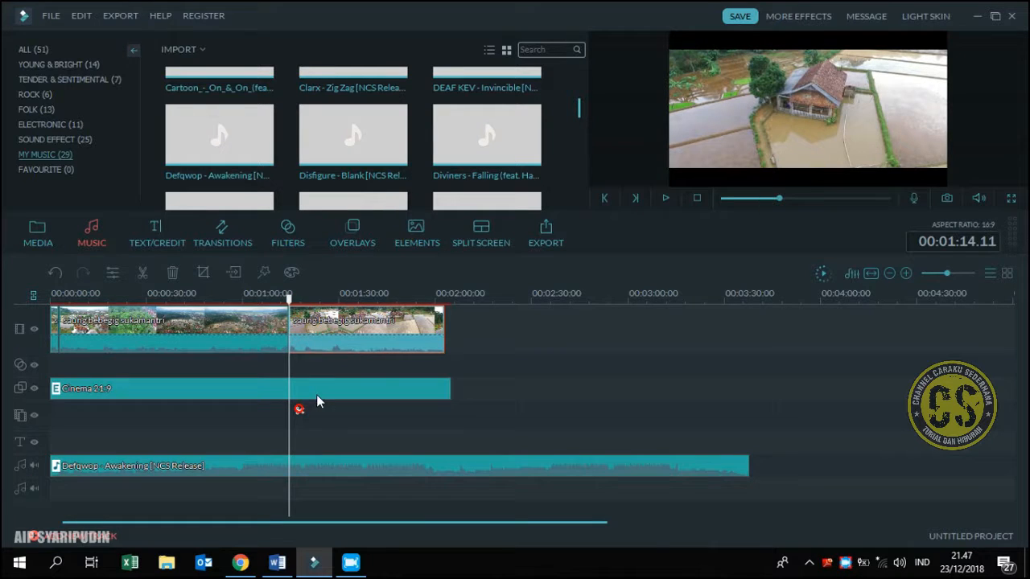
left_click(317, 400)
left_click(299, 409)
left_click(307, 463)
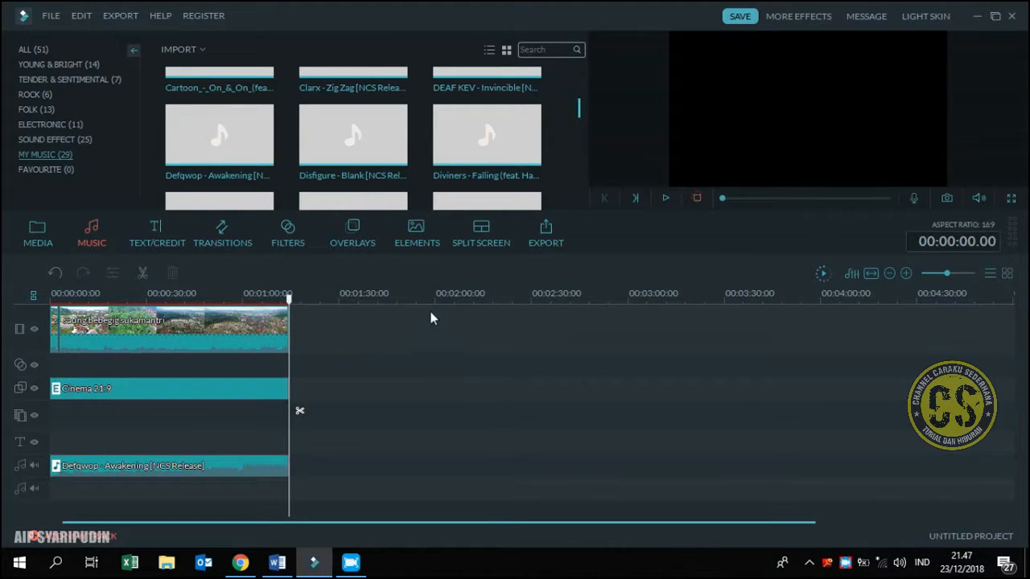
Play the trimmed timeline from the start to check the picture together with the music
scroll(432, 317, "up", 3)
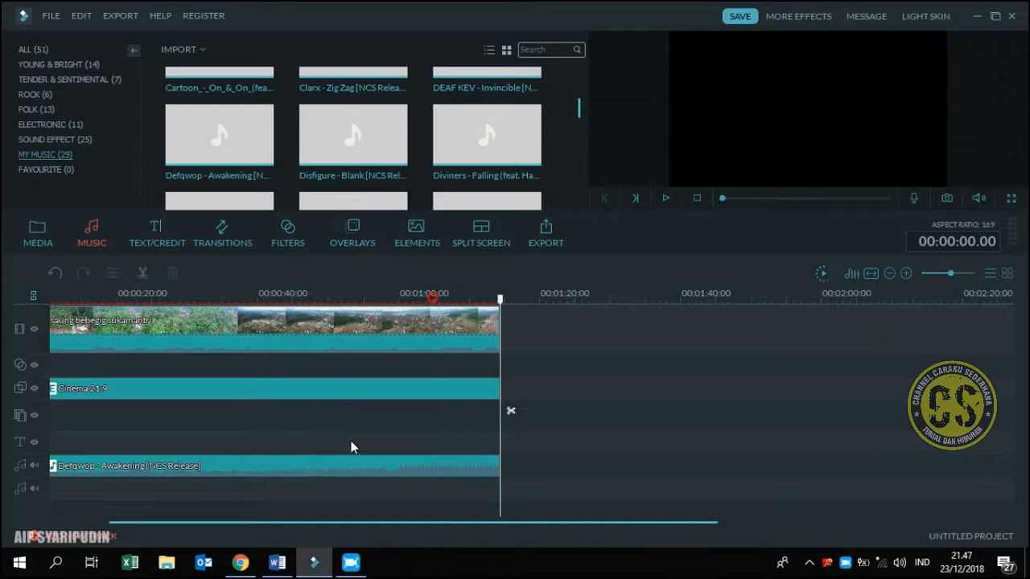
key("Home")
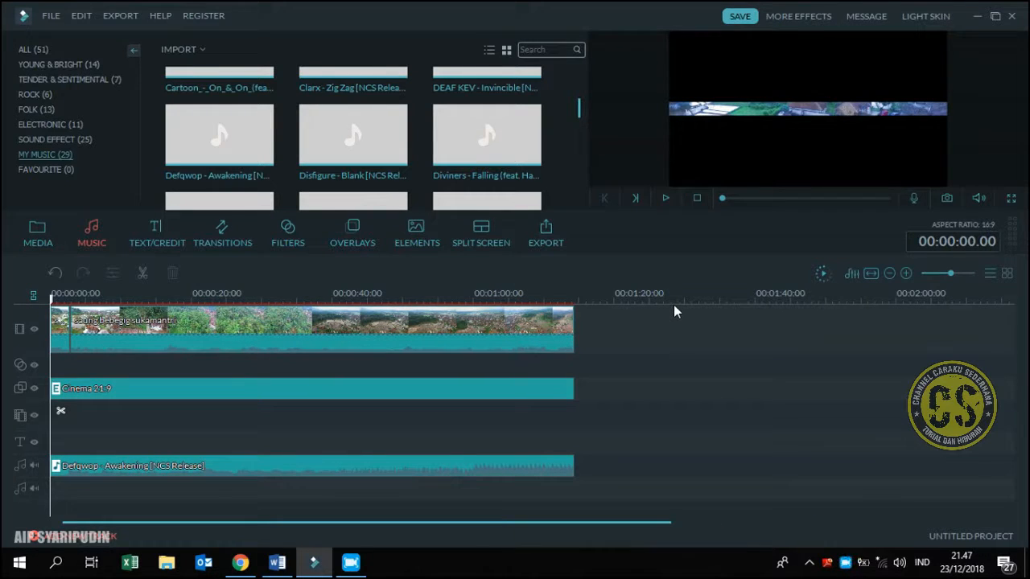
left_click(665, 198)
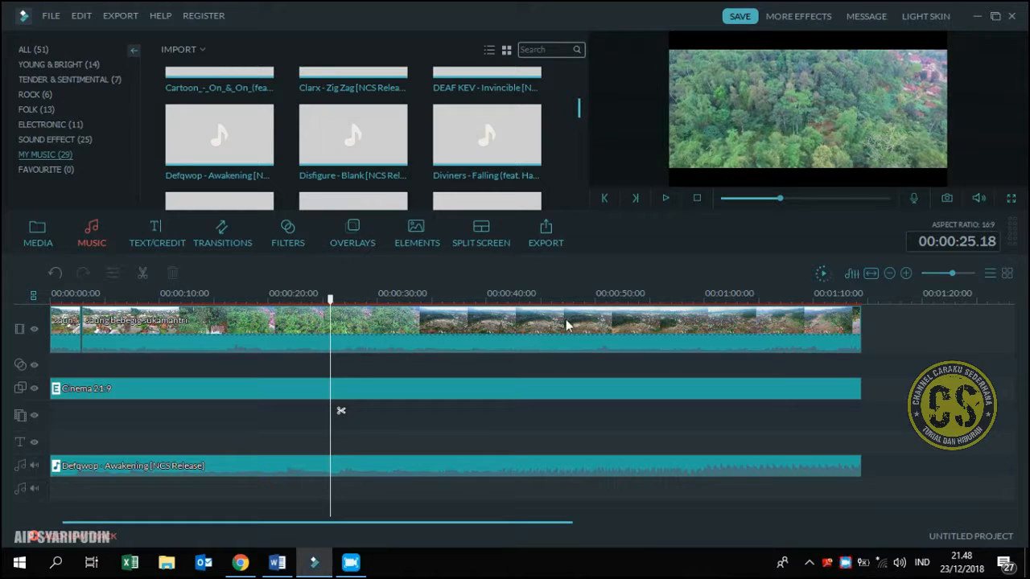
Add the Purple Haze filter from the start of the main clip and extend it to about 00:01:13.15
left_click(544, 338)
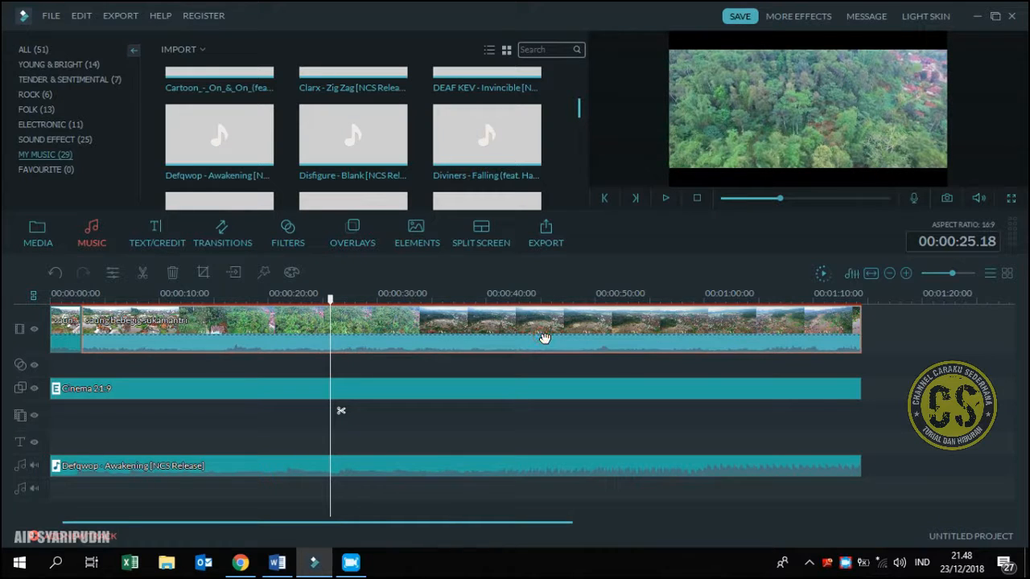
left_click(283, 240)
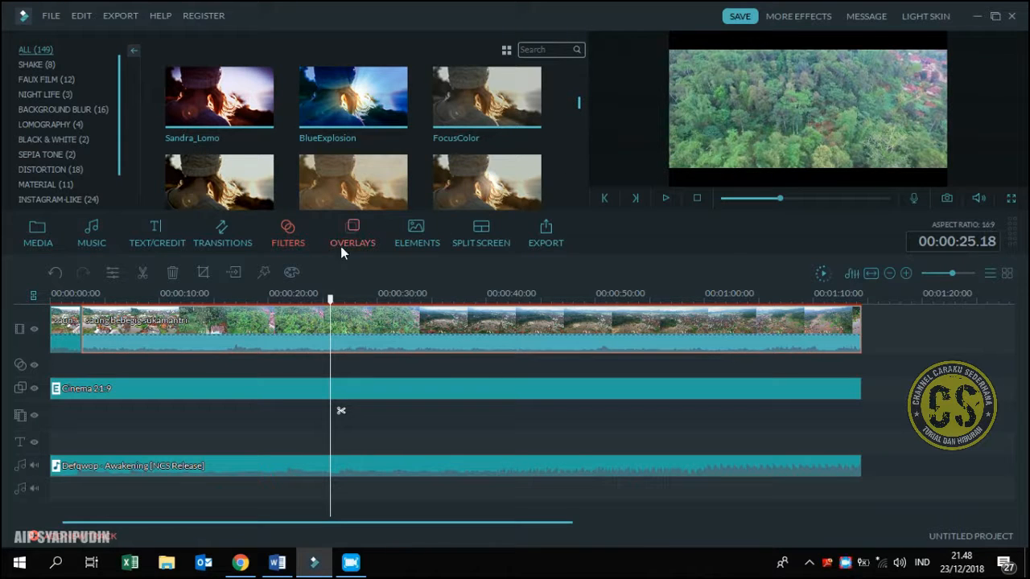
scroll(581, 109, "down", 5)
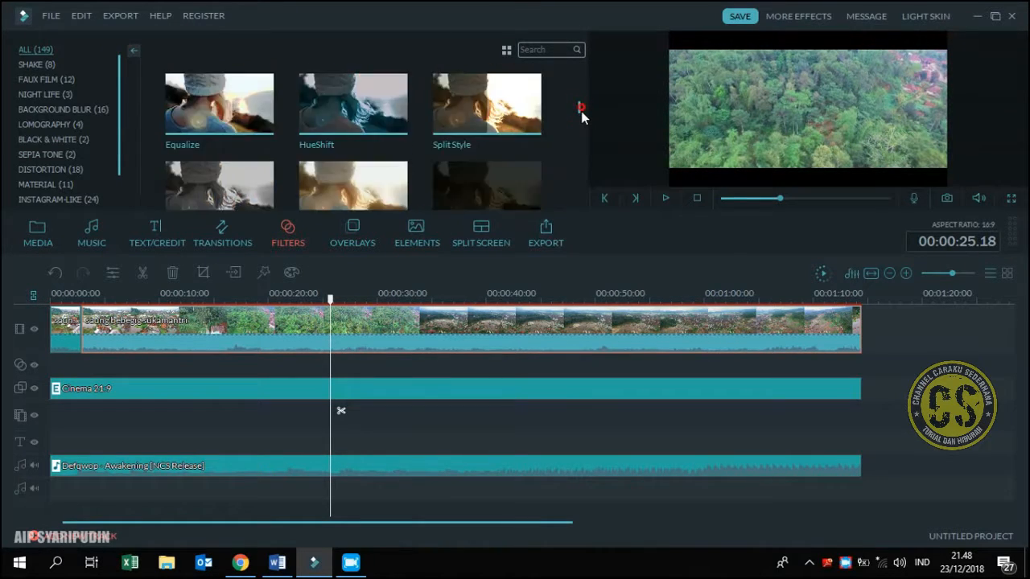
left_click_drag(517, 158, 499, 386)
left_click_drag(183, 352, 853, 380)
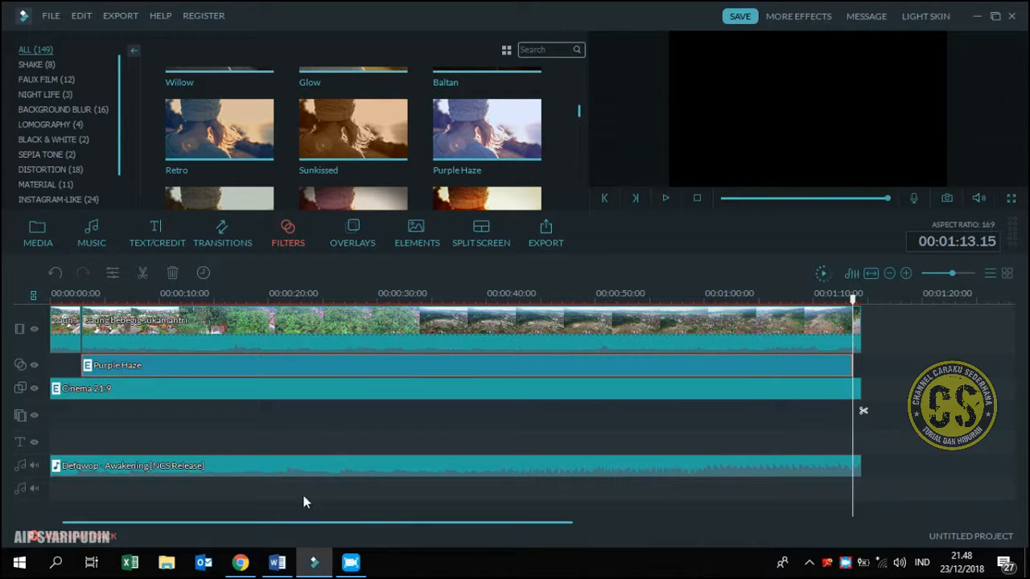
Place the Simple Roll 10 transition between the opening segment and the main clip
left_click(207, 241)
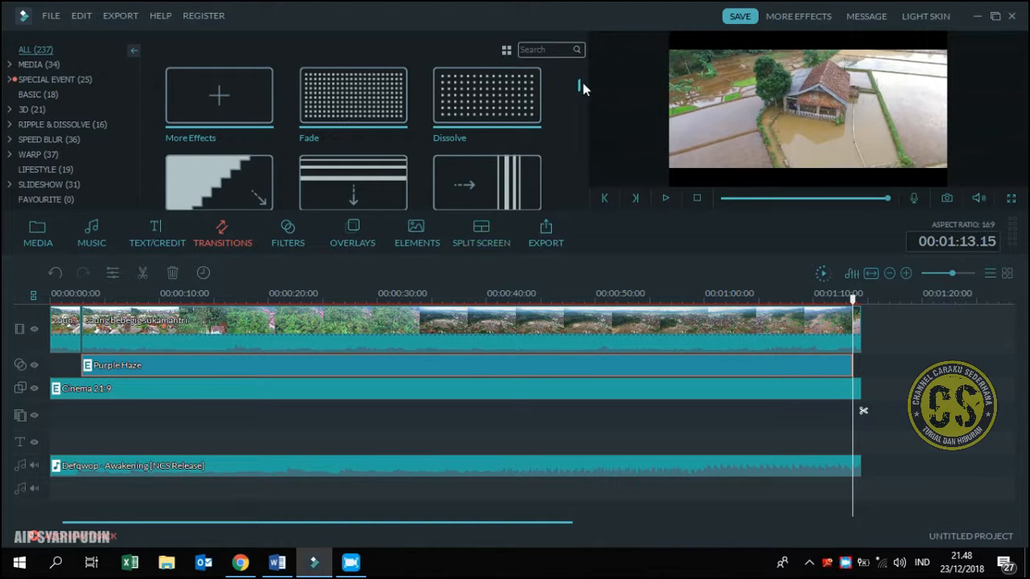
scroll(584, 89, "down", 10)
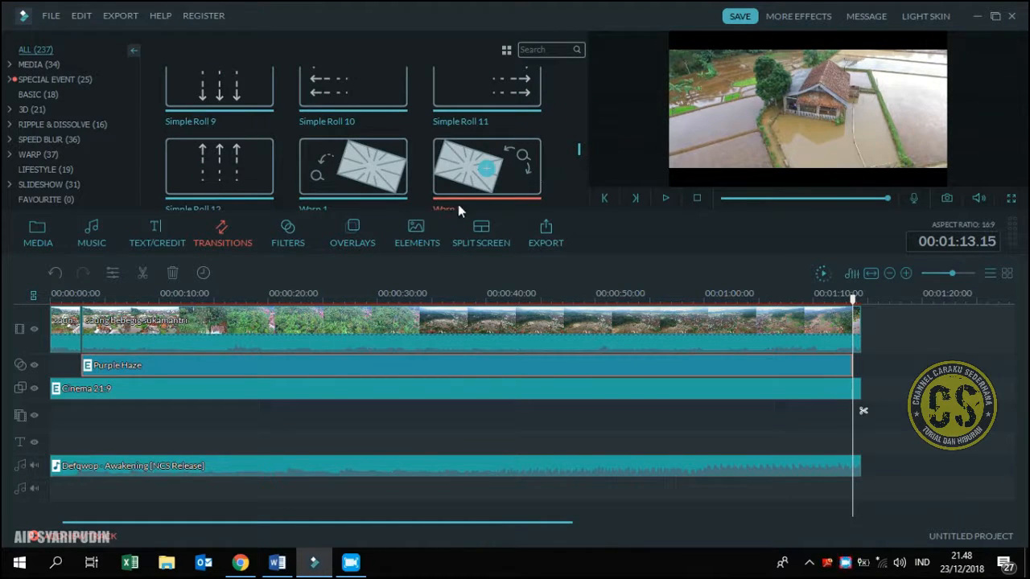
mouse_move(245, 186)
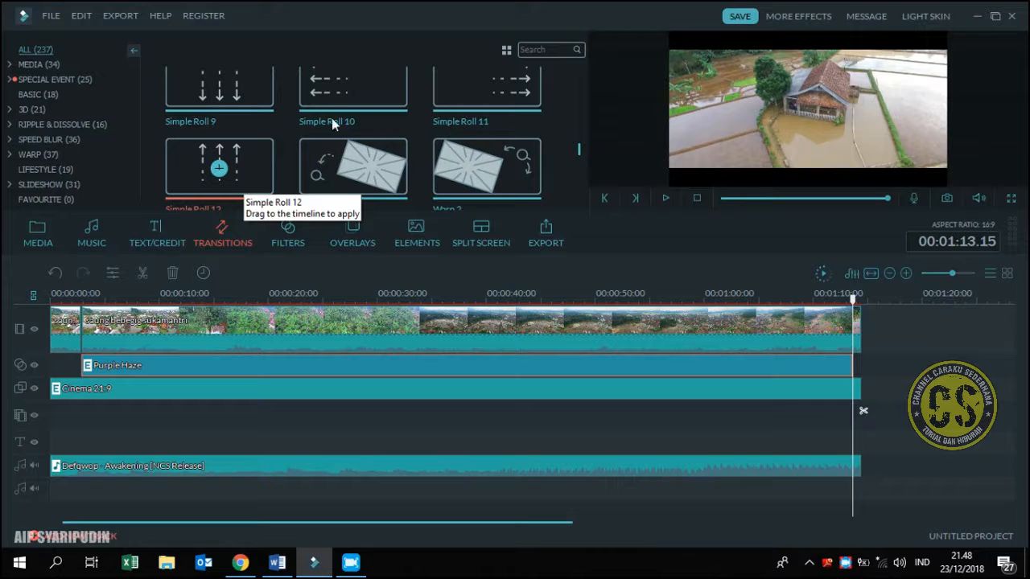
left_click_drag(336, 100, 82, 342)
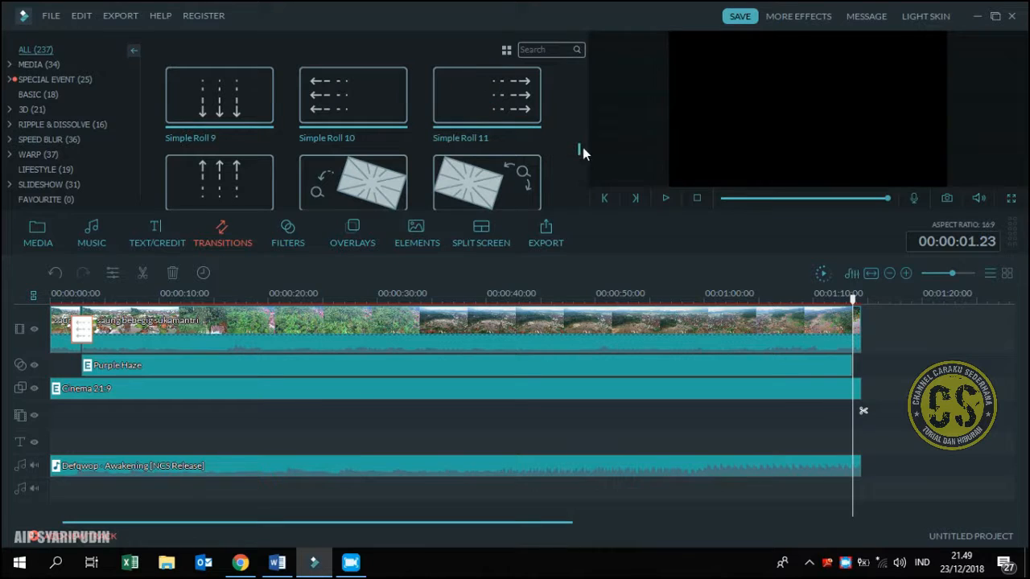
Preview the Wormhole 3 transition and use it to replace the one between the opening segment and the main clip
left_click_drag(579, 148, 580, 159)
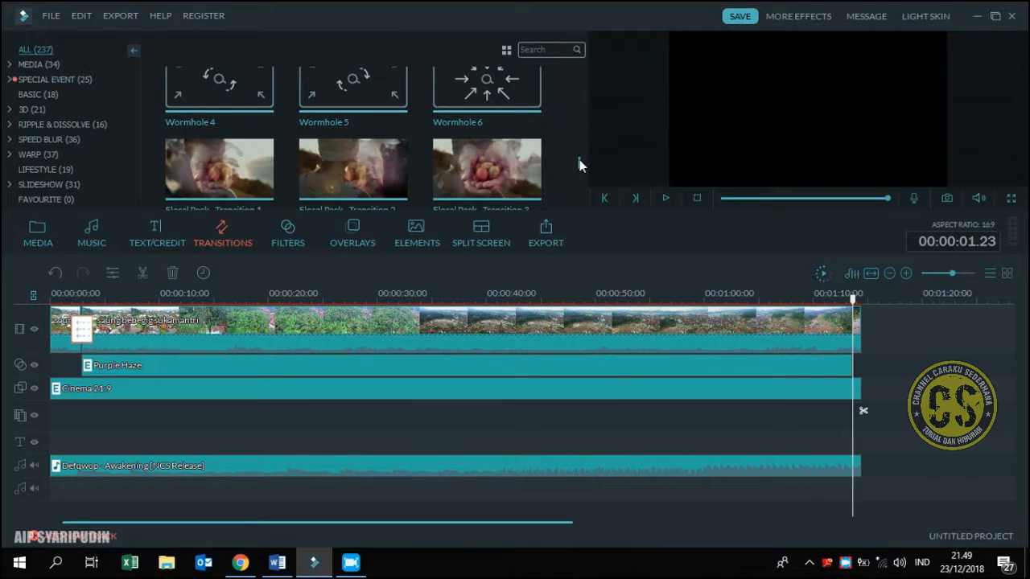
scroll(577, 166, "up", 3)
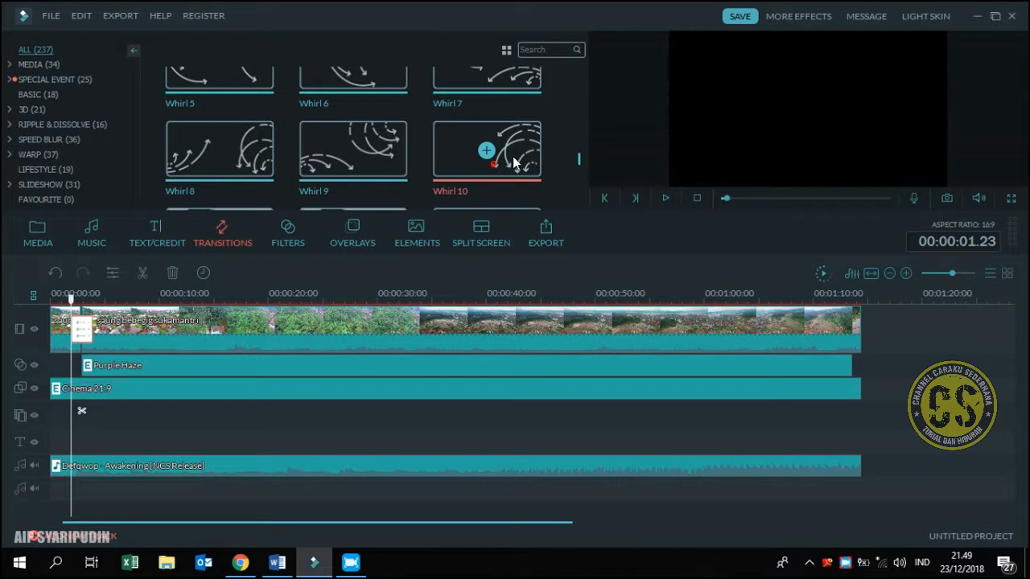
scroll(499, 161, "down", 1)
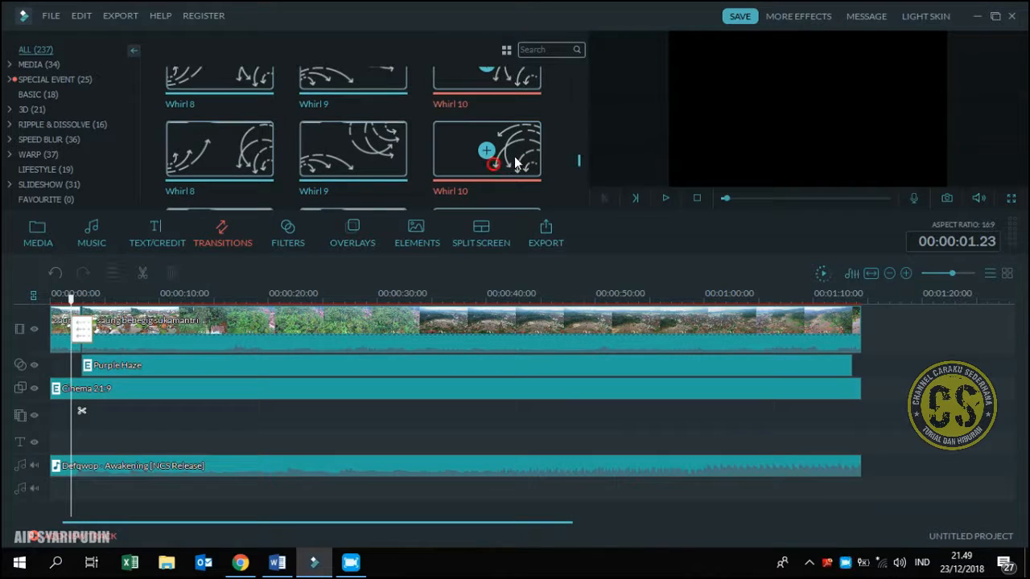
left_click(665, 198)
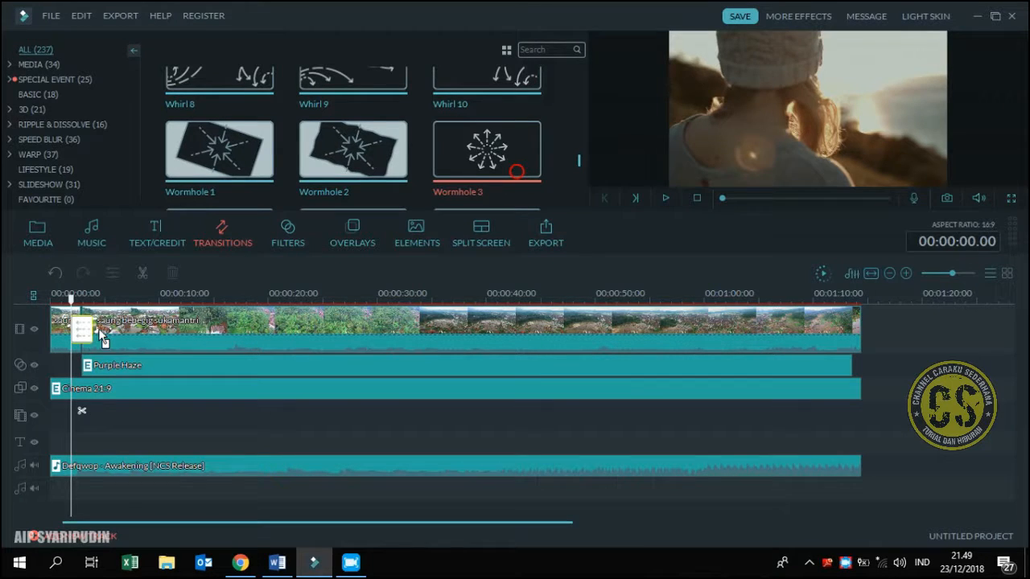
left_click_drag(81, 340, 81, 338)
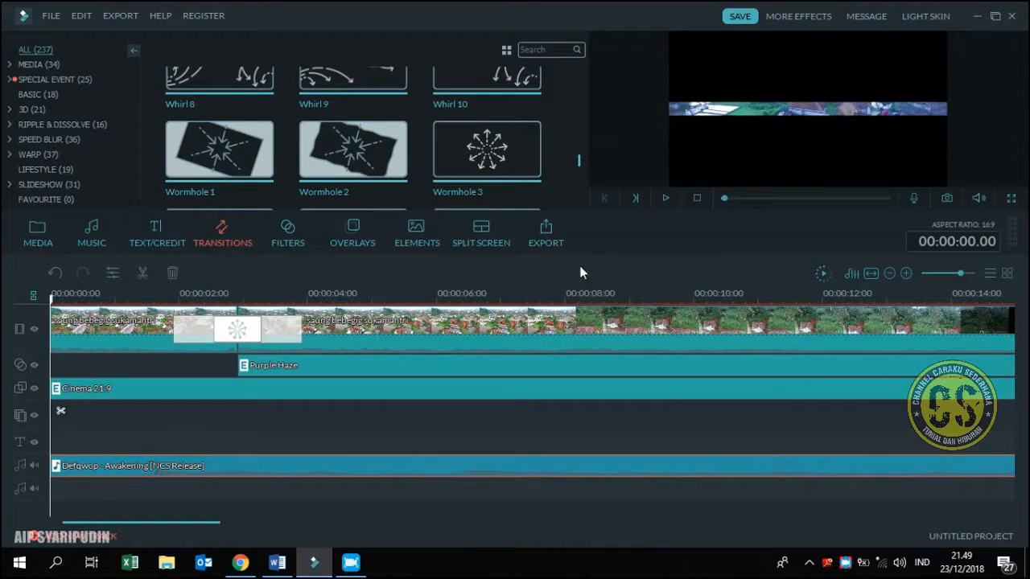
Play the edited video from the start and enlarge the preview area to review the result
left_click(667, 197)
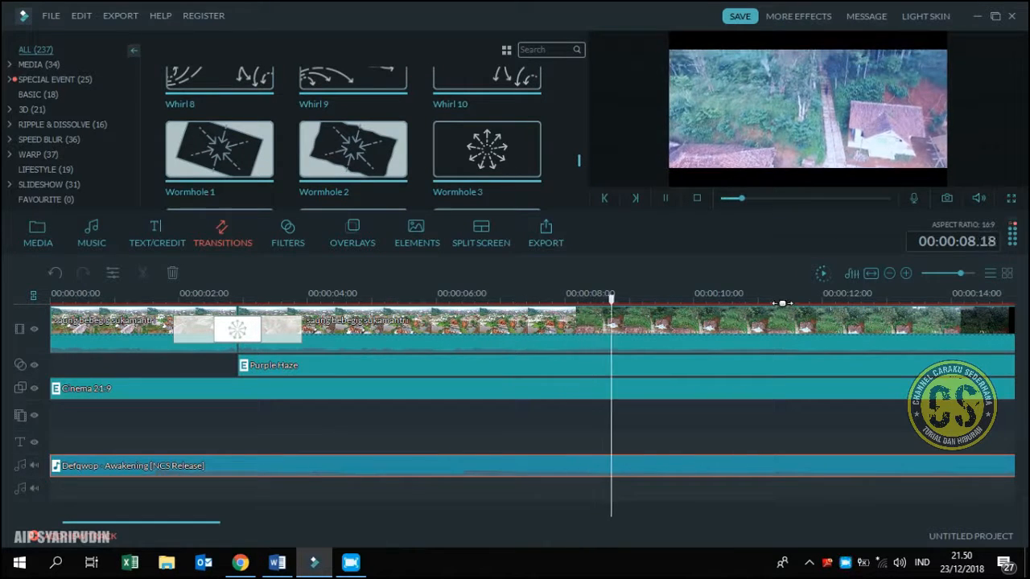
left_click_drag(715, 293, 675, 278)
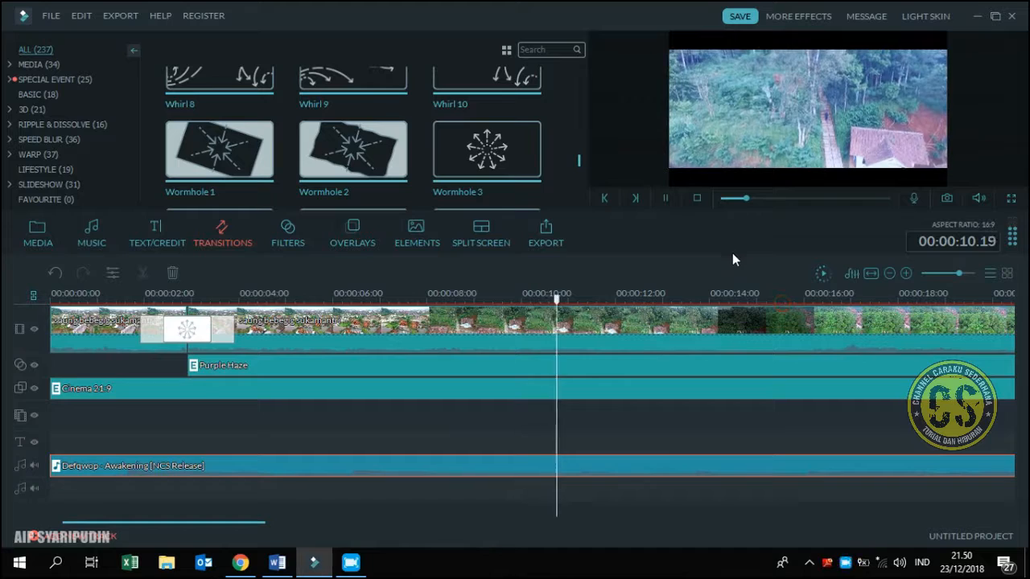
left_click_drag(707, 416, 712, 416)
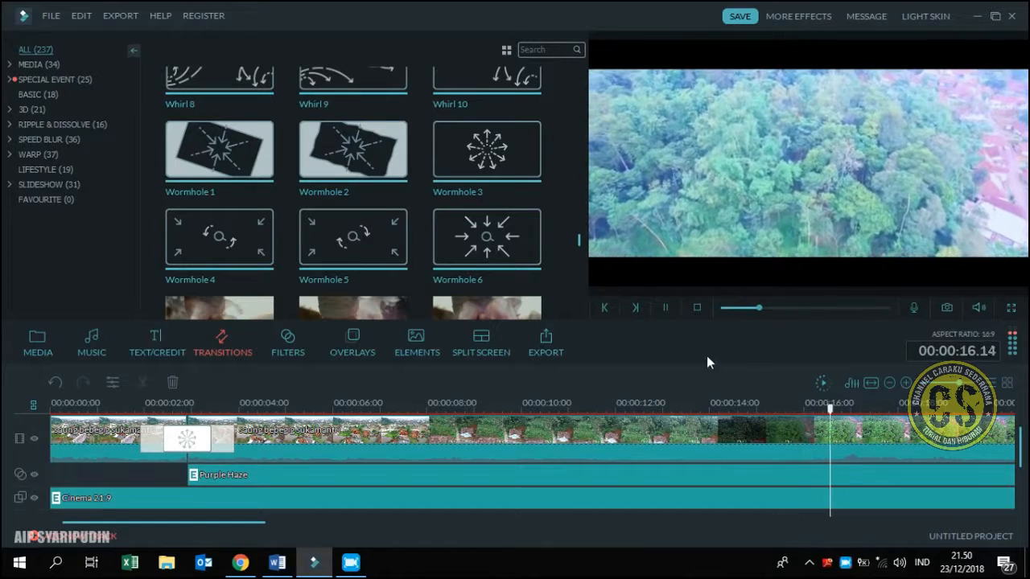
left_click_drag(783, 409, 682, 405)
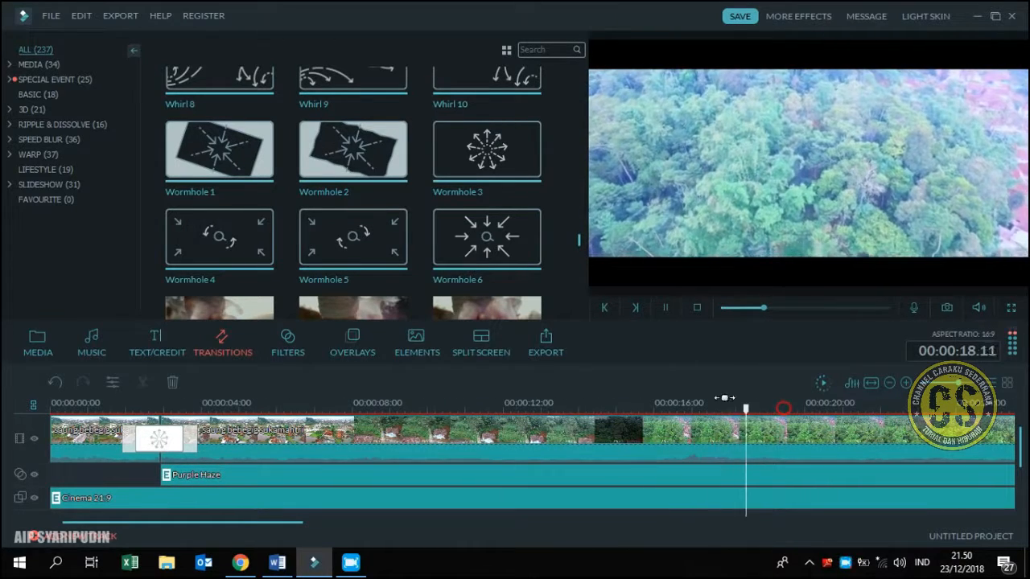